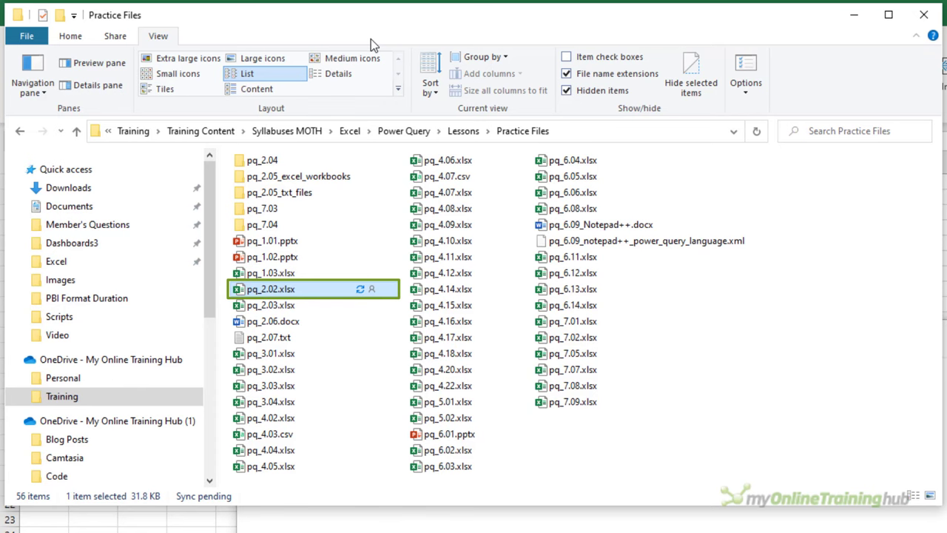
- Copy the full File Explorer path of pq_2.02.xlsx and paste it into a Notepad note
{"action": "left_click", "coordinate": [72, 37]}
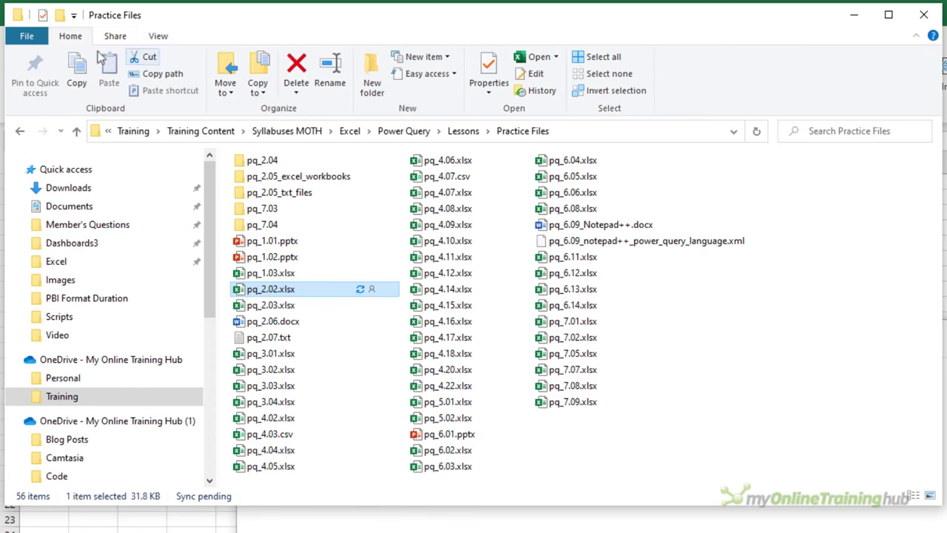
{"action": "left_click", "coordinate": [140, 82]}
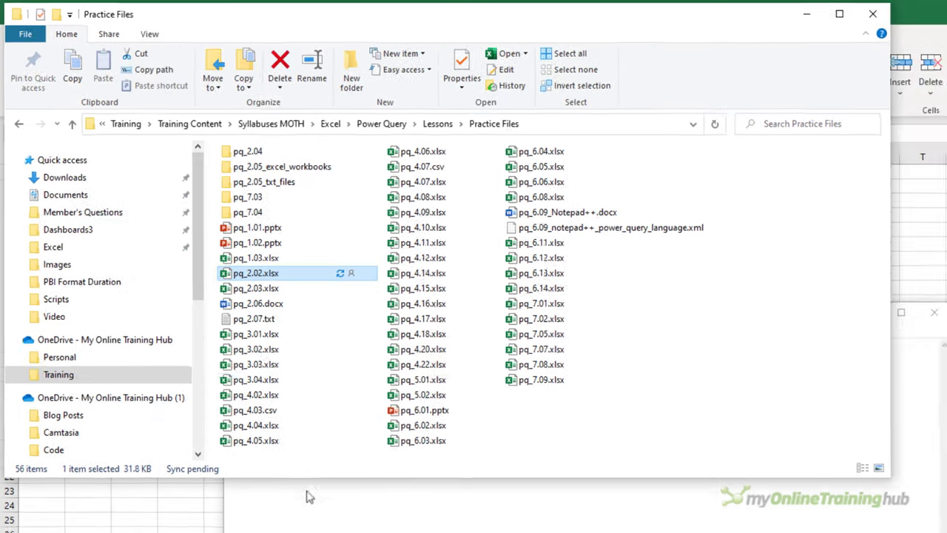
{"action": "key", "text": "ctrl+v"}
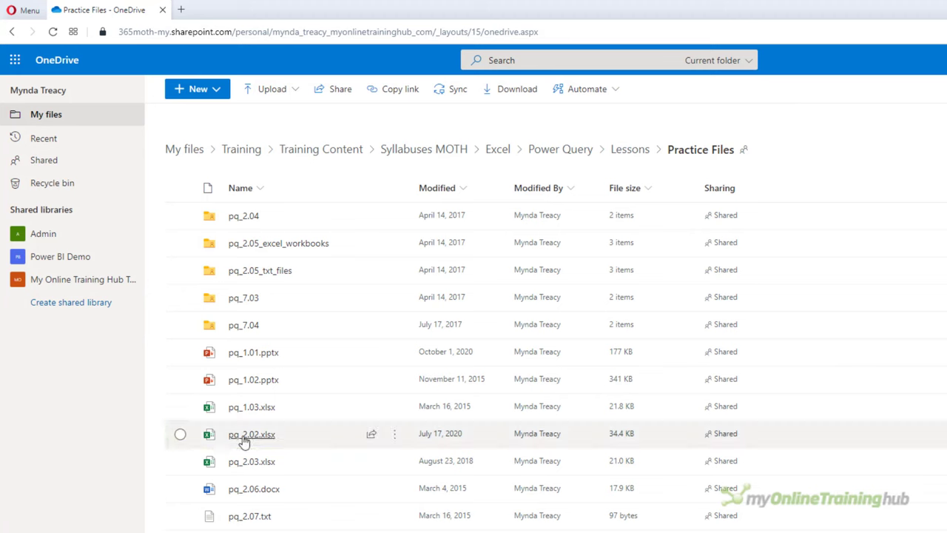
- Copy a OneDrive sharing link for pq_2.02.xlsx and paste it into Notepad below the path
{"action": "right_click", "coordinate": [244, 442]}
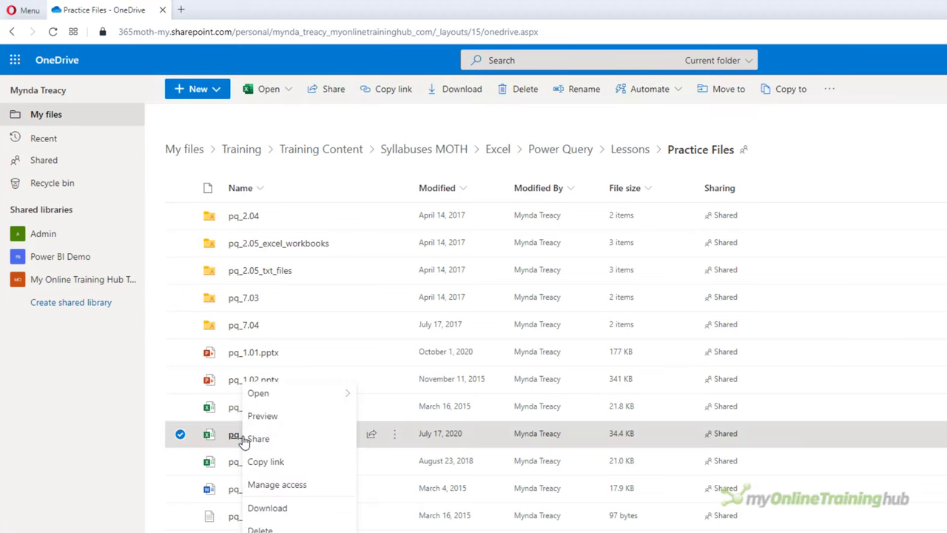
{"action": "left_click", "coordinate": [307, 468]}
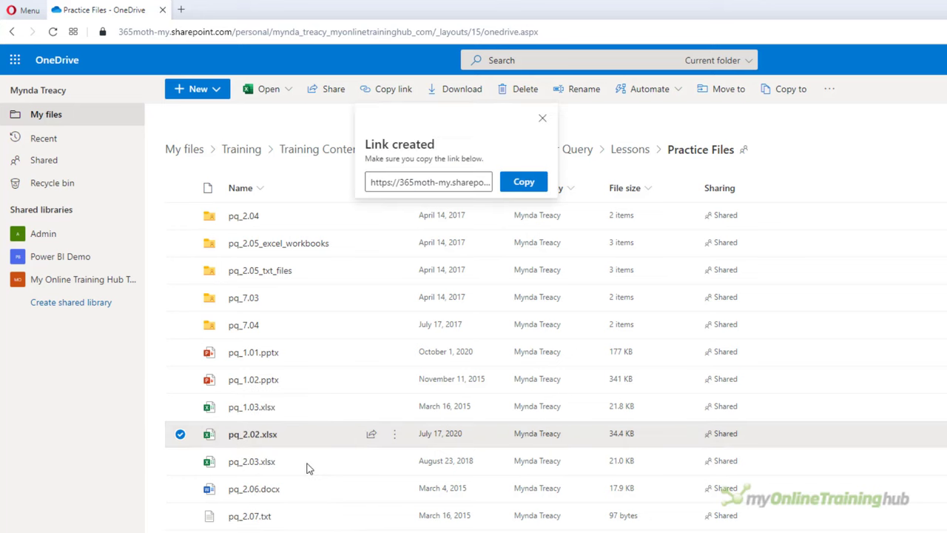
{"action": "left_click", "coordinate": [542, 118]}
{"action": "key", "text": "alt+Tab"}
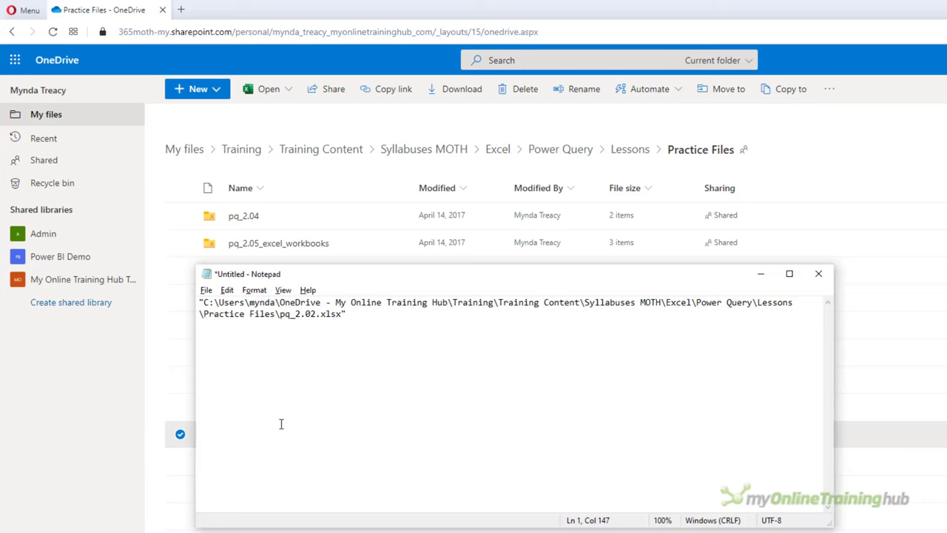
{"action": "key", "text": "ctrl+v"}
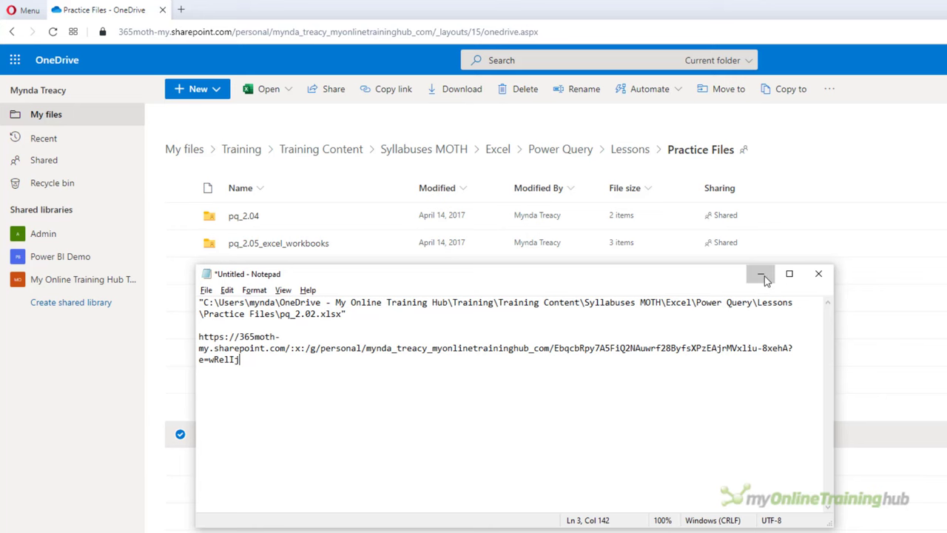
- Minimize Notepad and bring up the pq_2.02.xlsx actions menu again in OneDrive
{"action": "left_click", "coordinate": [760, 274]}
{"action": "right_click", "coordinate": [256, 437]}
{"action": "mouse_move", "coordinate": [308, 400]}
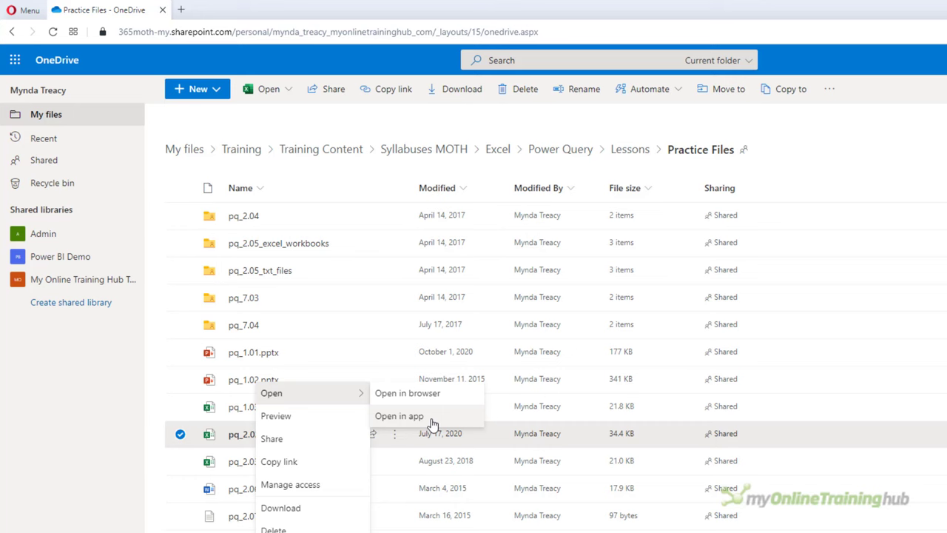
- Open pq_2.02.xlsx in desktop Excel and paste its File > Info web path into Notepad
{"action": "left_click", "coordinate": [432, 421]}
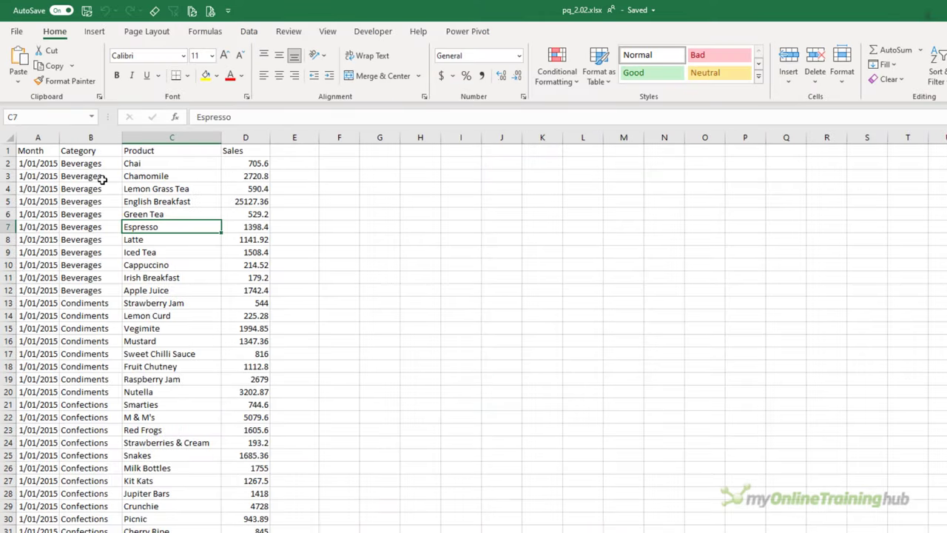
{"action": "left_click", "coordinate": [16, 31]}
{"action": "left_click", "coordinate": [57, 151]}
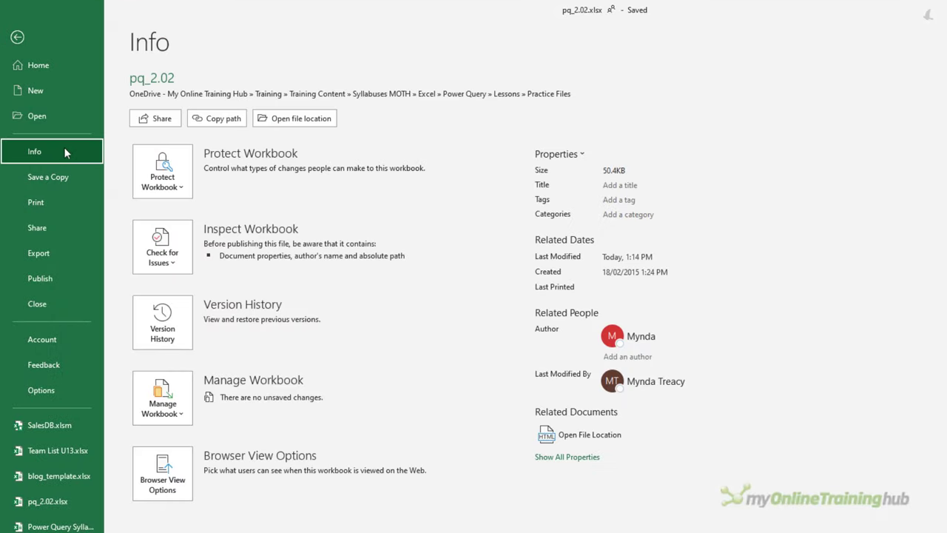
{"action": "left_click", "coordinate": [194, 124]}
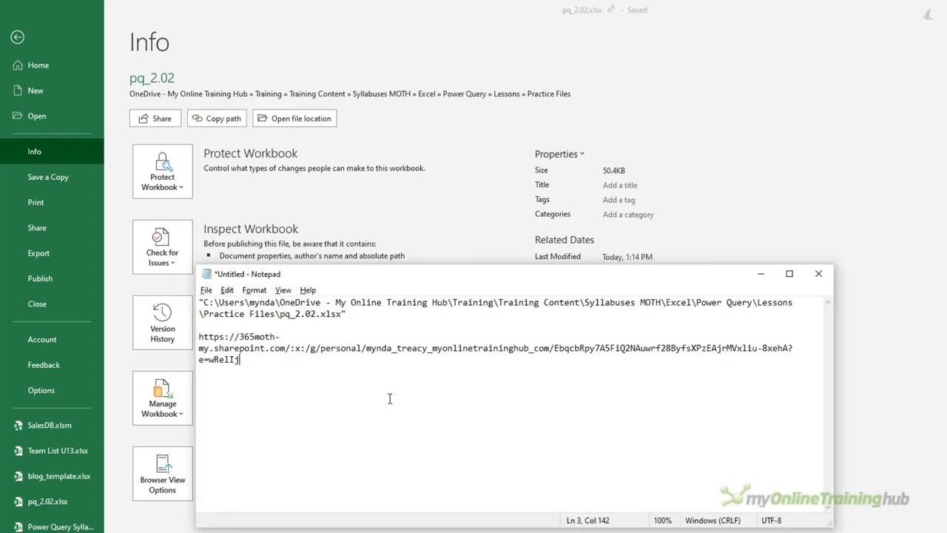
{"action": "key", "text": "Return"}
{"action": "key", "text": "Return"}
{"action": "key", "text": "ctrl+v"}
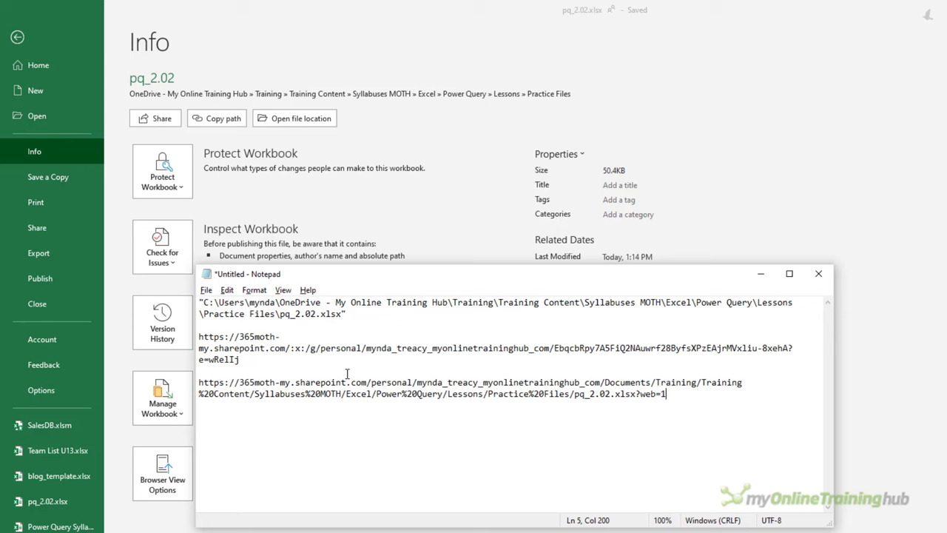
- Copy the SharePoint Documents URL ending ?web=1 from Notepad and return to the Excel sheet
{"action": "left_click_drag", "start_coordinate": [255, 360], "coordinate": [197, 338]}
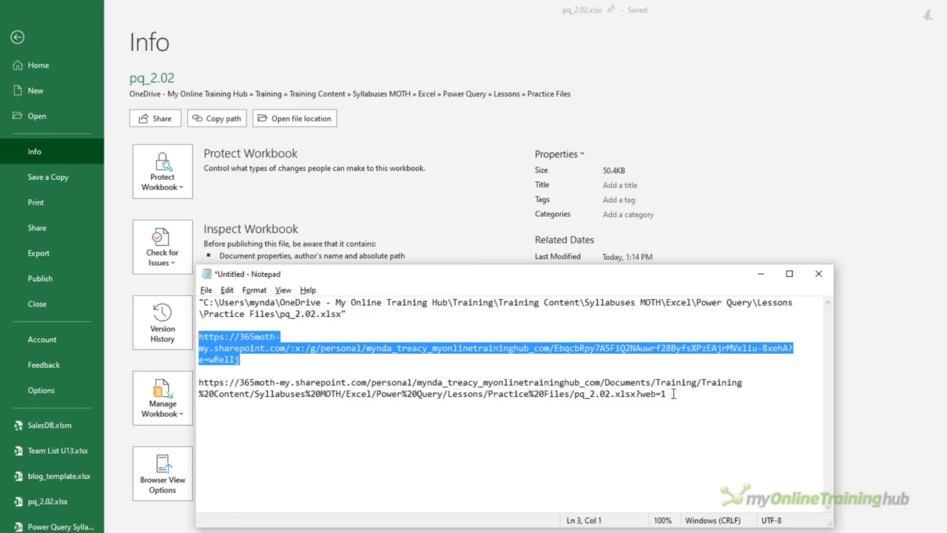
{"action": "left_click_drag", "start_coordinate": [673, 393], "coordinate": [197, 383]}
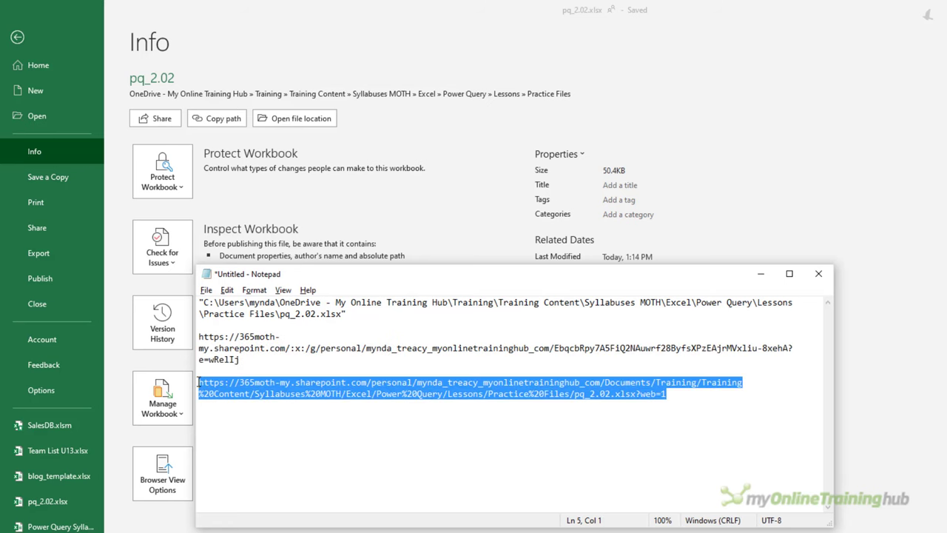
{"action": "key", "text": "ctrl+c"}
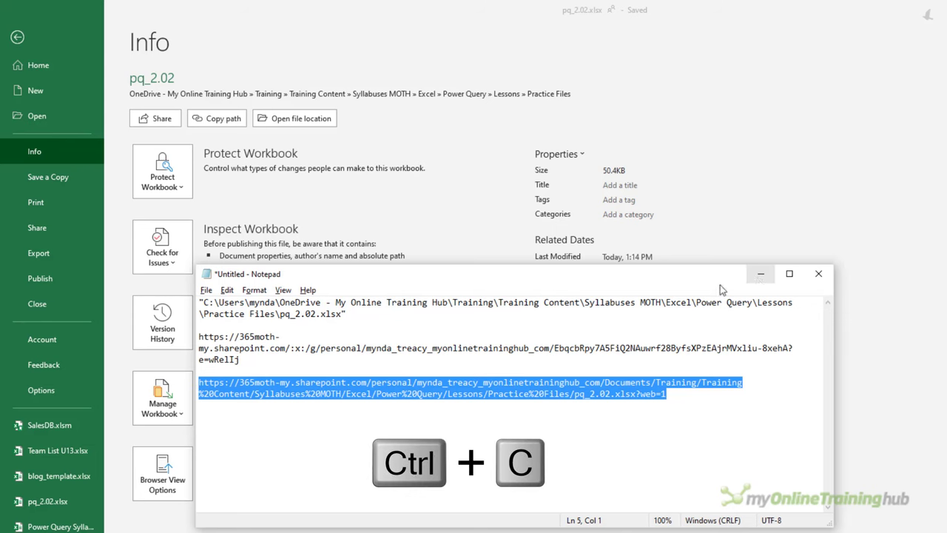
{"action": "left_click", "coordinate": [760, 275]}
{"action": "left_click", "coordinate": [24, 36]}
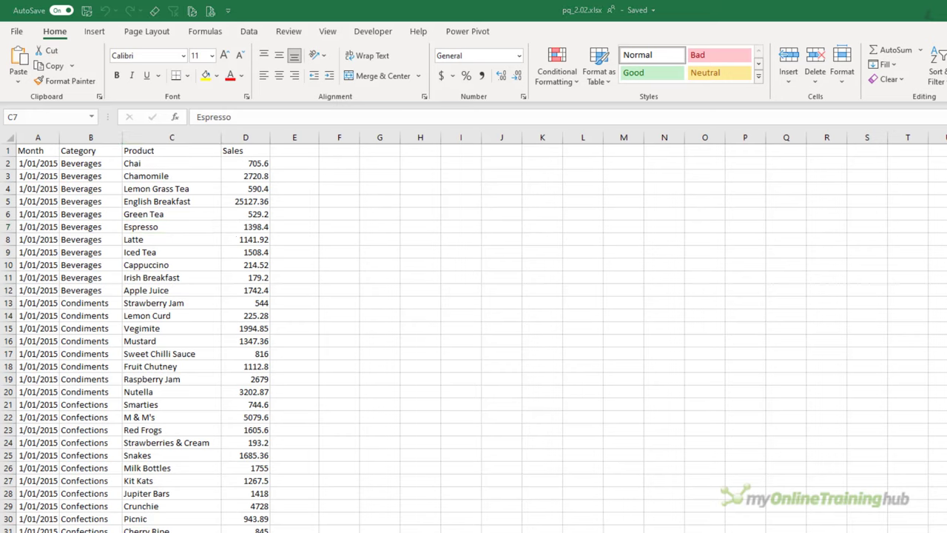
- In a new blank workbook, run a From Web query on the pasted URL with ?web=1 deleted
{"action": "key", "text": "ctrl+n"}
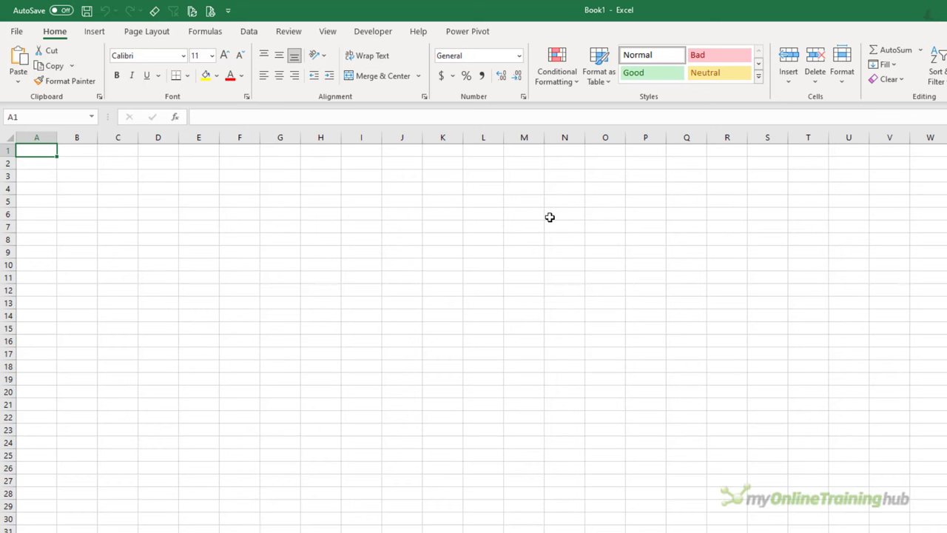
{"action": "left_click", "coordinate": [249, 31]}
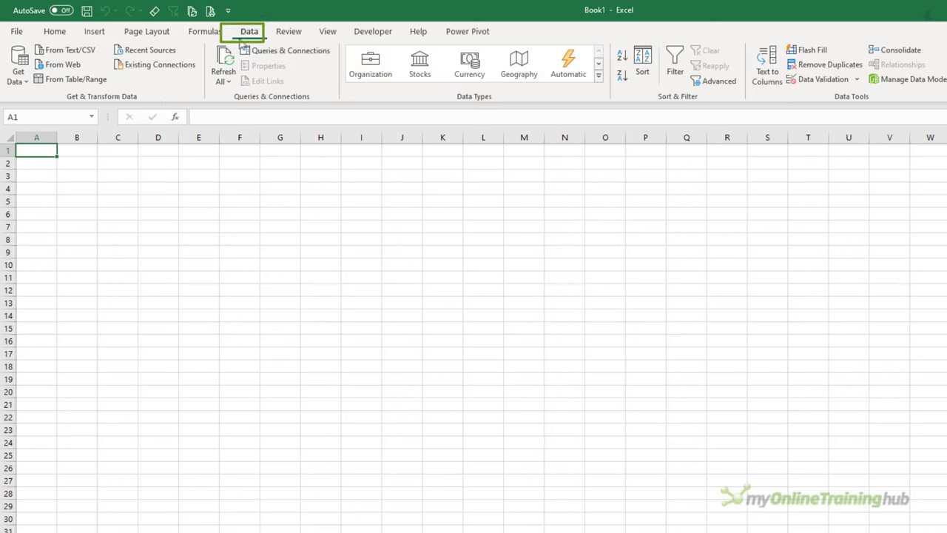
{"action": "left_click", "coordinate": [74, 69]}
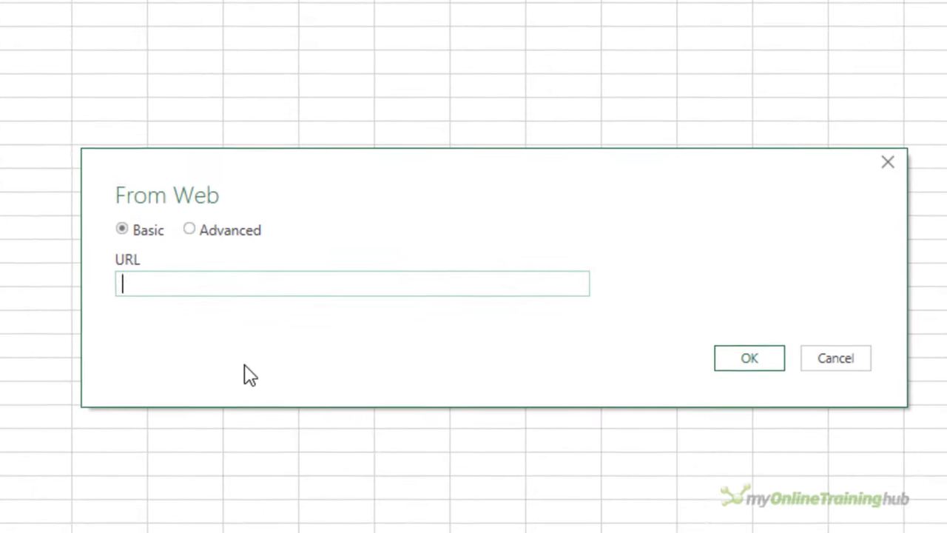
{"action": "key", "text": "ctrl+v"}
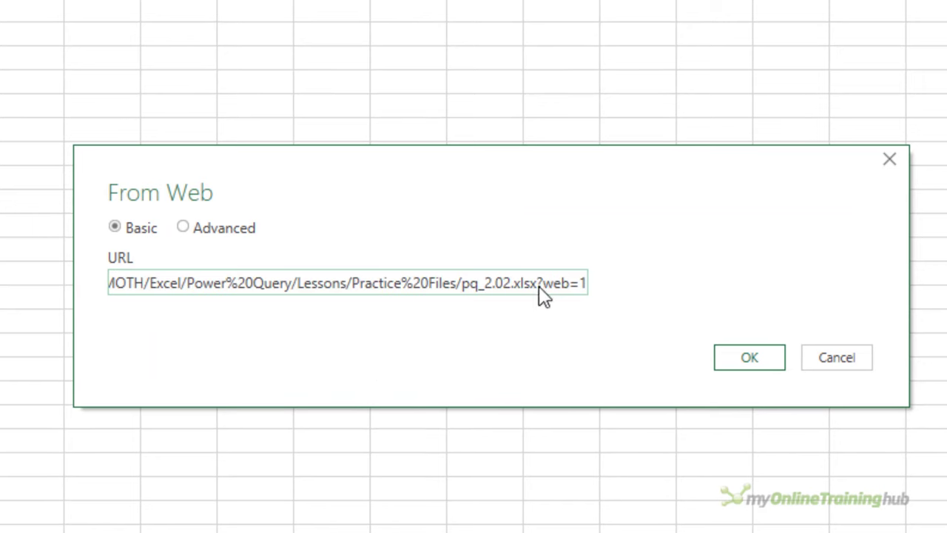
{"action": "left_click_drag", "start_coordinate": [540, 292], "coordinate": [607, 298]}
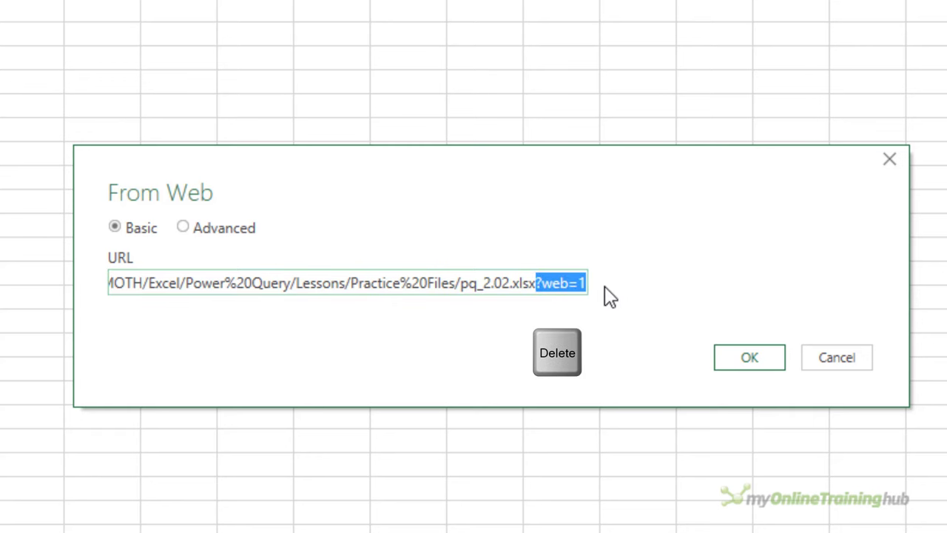
{"action": "key", "text": "Delete"}
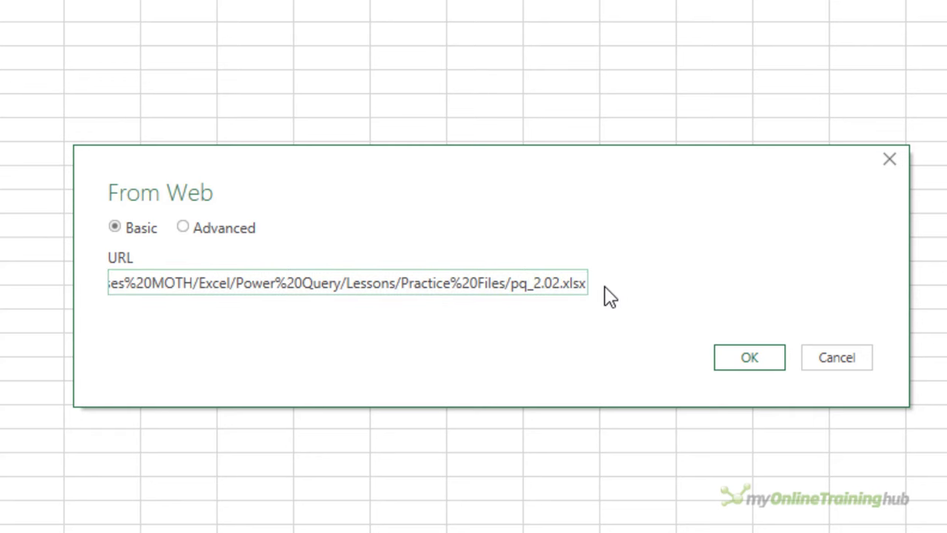
{"action": "left_click", "coordinate": [739, 359]}
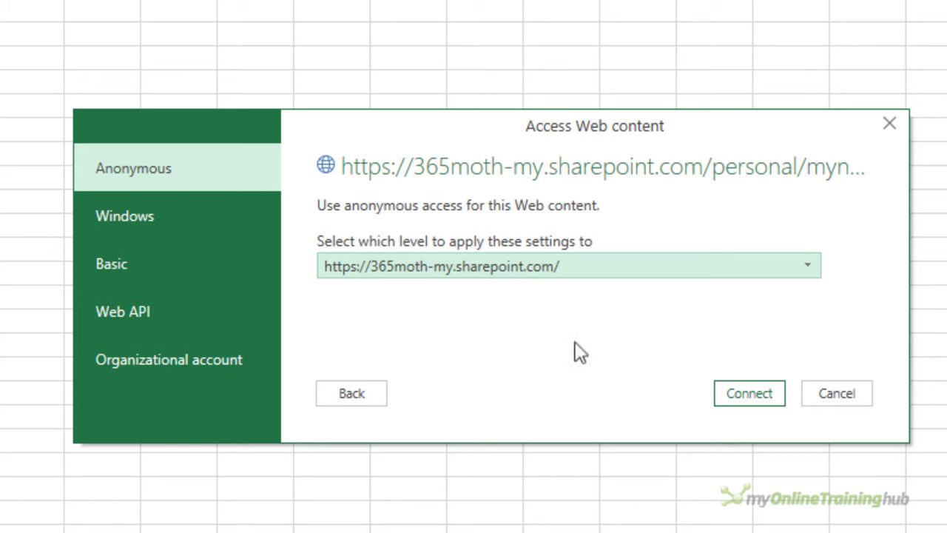
- Sign in with an organizational account at the top-level SharePoint address and connect to the workbook
{"action": "left_click", "coordinate": [234, 362]}
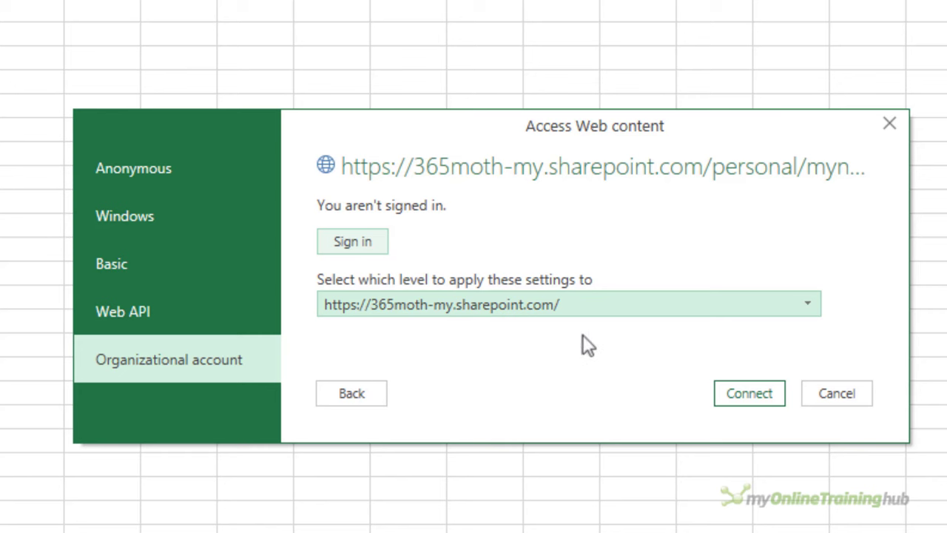
{"action": "left_click", "coordinate": [813, 306]}
{"action": "key", "text": "Down"}
{"action": "key", "text": "Down"}
{"action": "key", "text": "Down"}
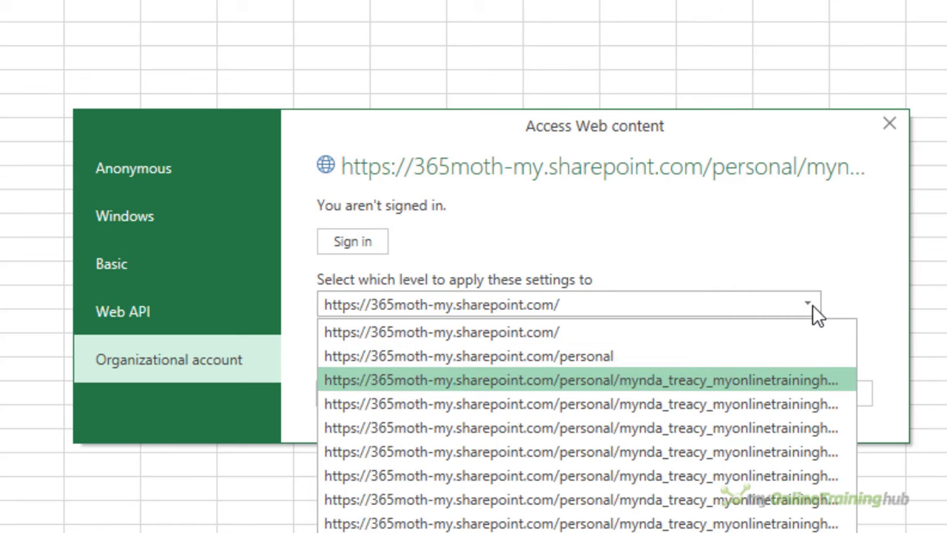
{"action": "left_click", "coordinate": [813, 305]}
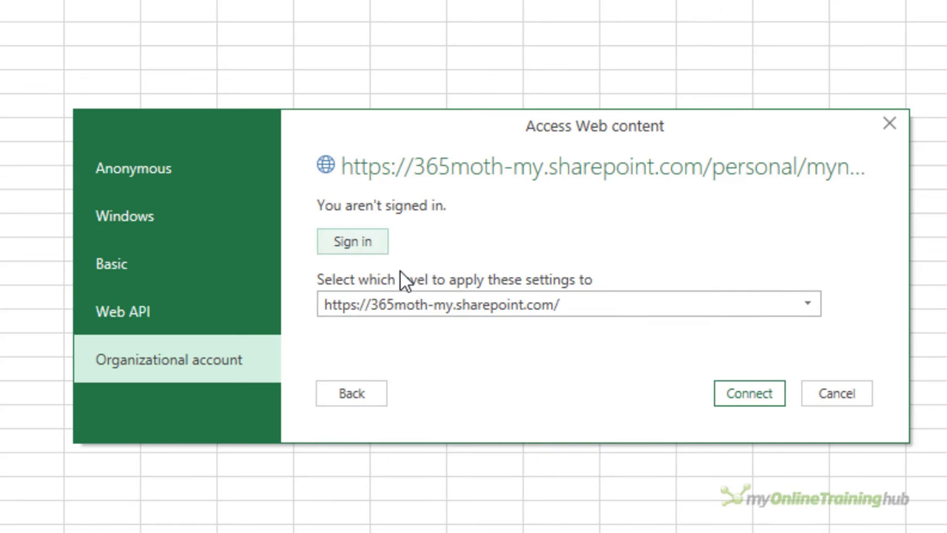
{"action": "left_click", "coordinate": [357, 241]}
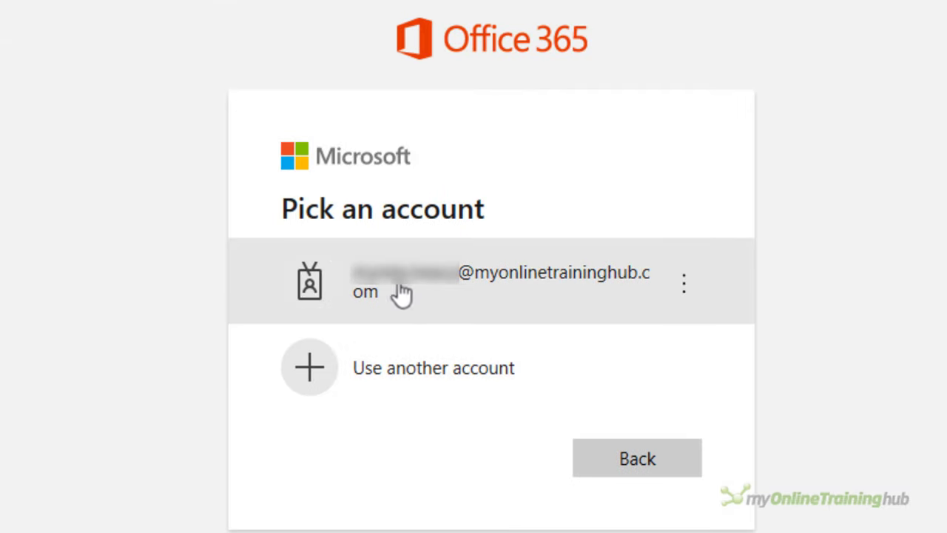
{"action": "left_click", "coordinate": [425, 305]}
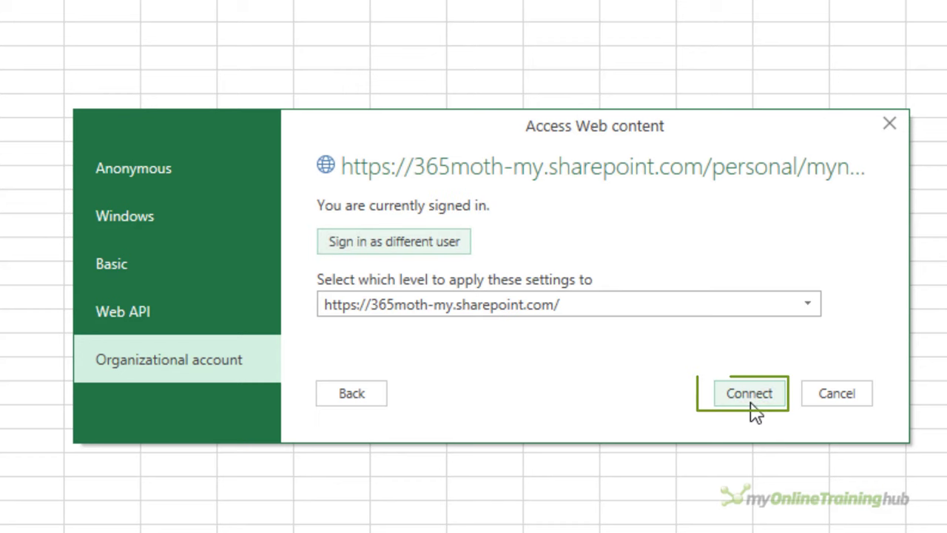
{"action": "left_click", "coordinate": [751, 407]}
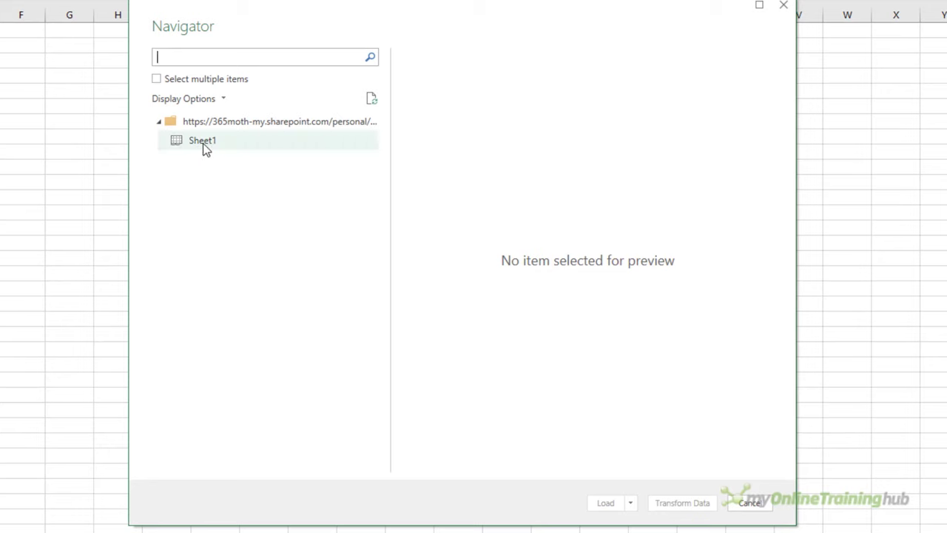
- Open Sheet1 in Power Query Editor and inspect the Source step's Web.Contents formula
{"action": "left_click", "coordinate": [203, 143]}
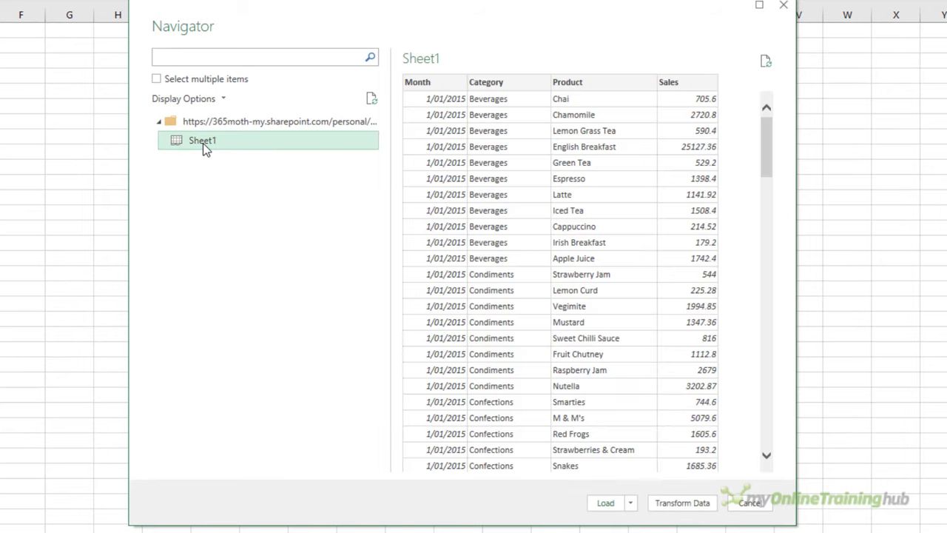
{"action": "left_click_drag", "start_coordinate": [768, 143], "coordinate": [733, 228]}
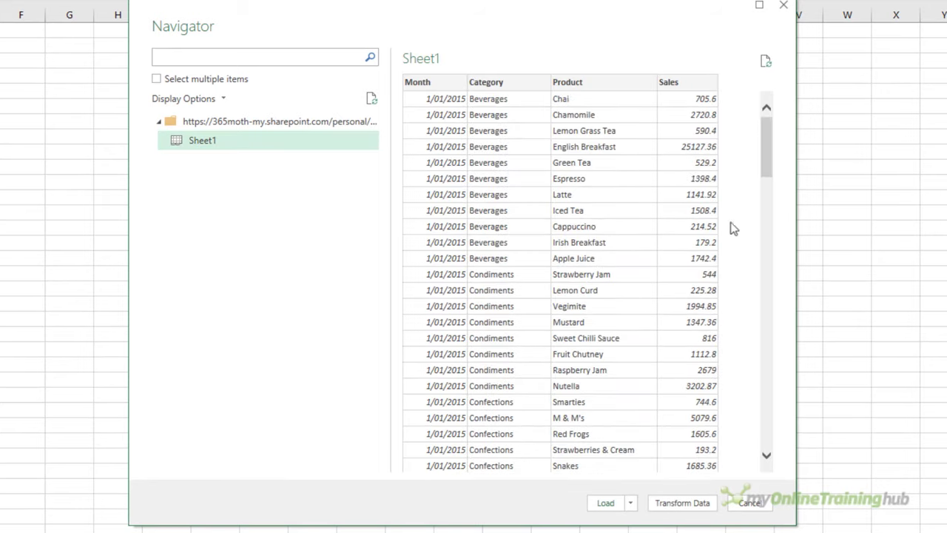
{"action": "left_click", "coordinate": [681, 502]}
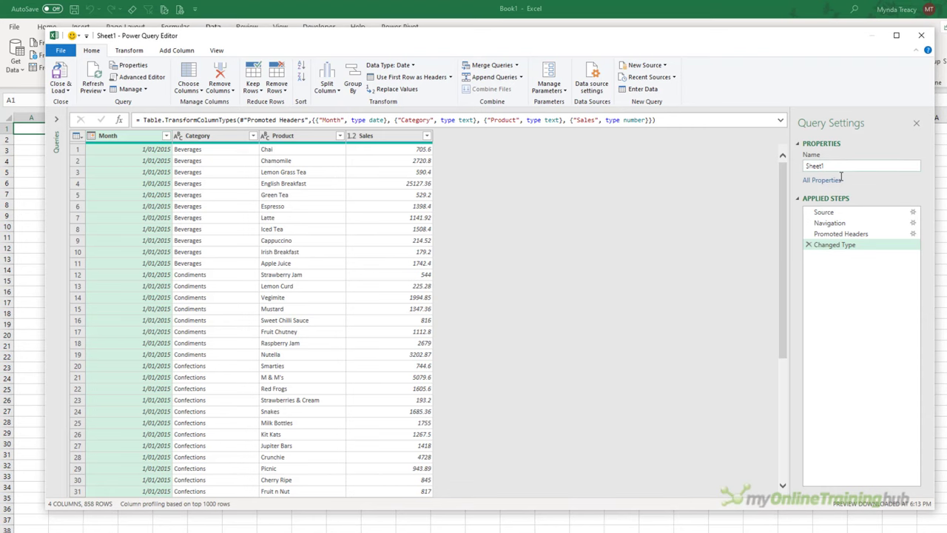
{"action": "left_click", "coordinate": [824, 213]}
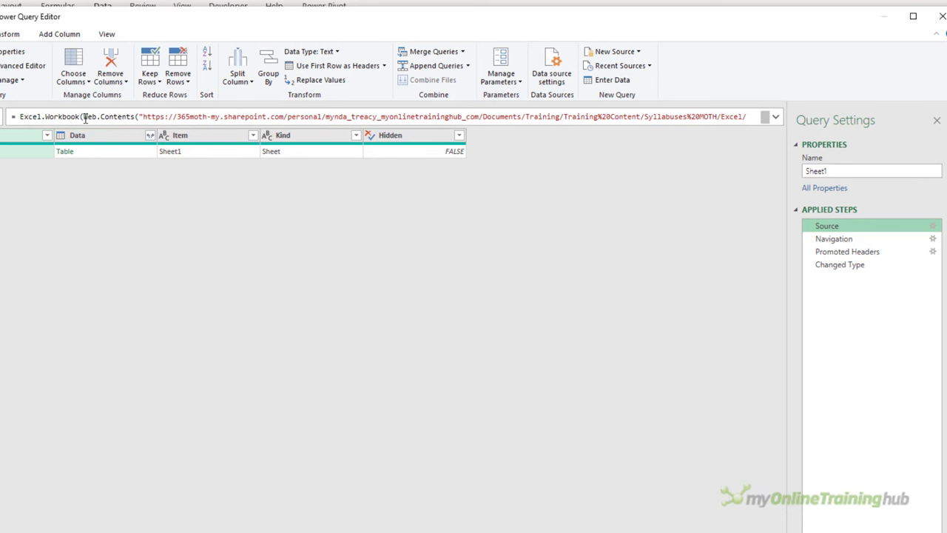
{"action": "left_click_drag", "start_coordinate": [83, 117], "coordinate": [139, 117]}
{"action": "left_click", "coordinate": [837, 267]}
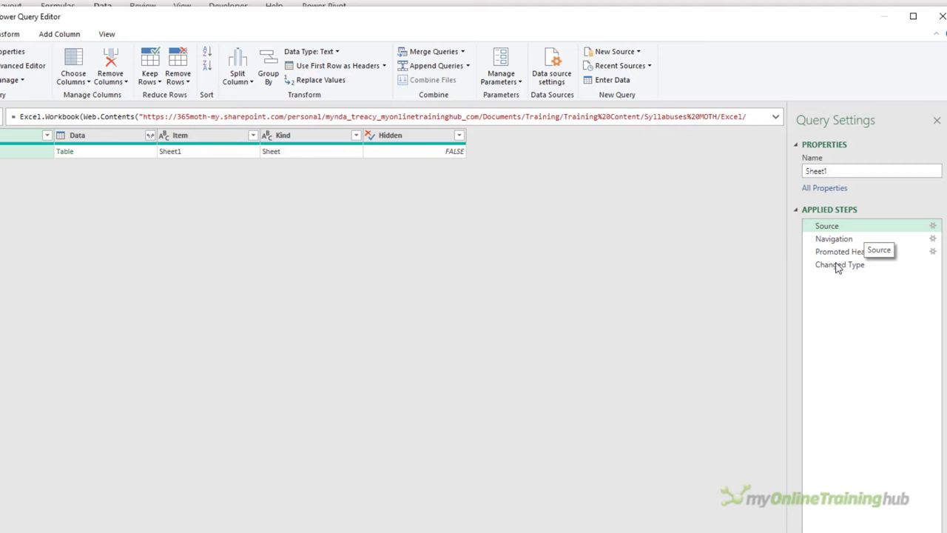
{"action": "left_click_drag", "start_coordinate": [863, 249], "coordinate": [878, 264]}
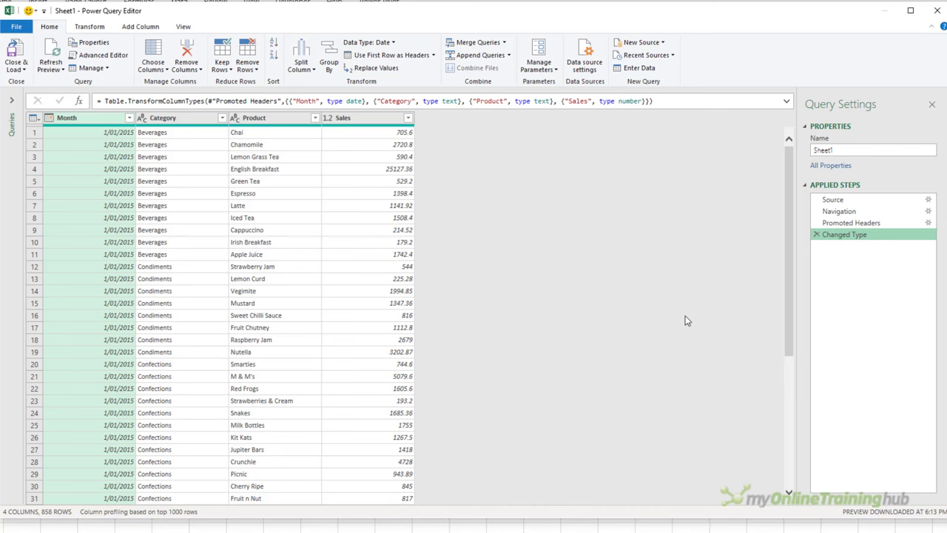
- Load the Sheet1 query via Close & Load To as Only Create Connection
{"action": "left_click", "coordinate": [17, 66]}
{"action": "left_click", "coordinate": [30, 98]}
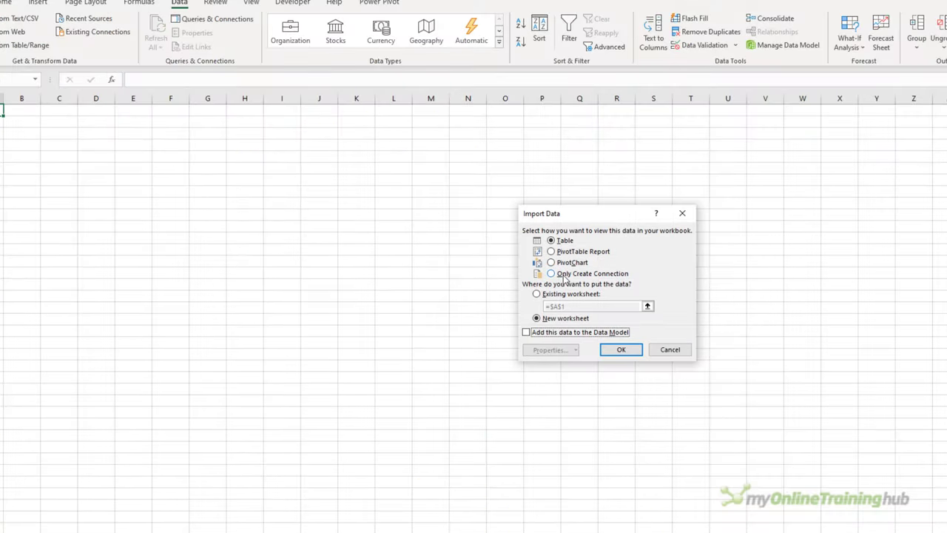
{"action": "left_click", "coordinate": [567, 274]}
{"action": "left_click", "coordinate": [618, 350]}
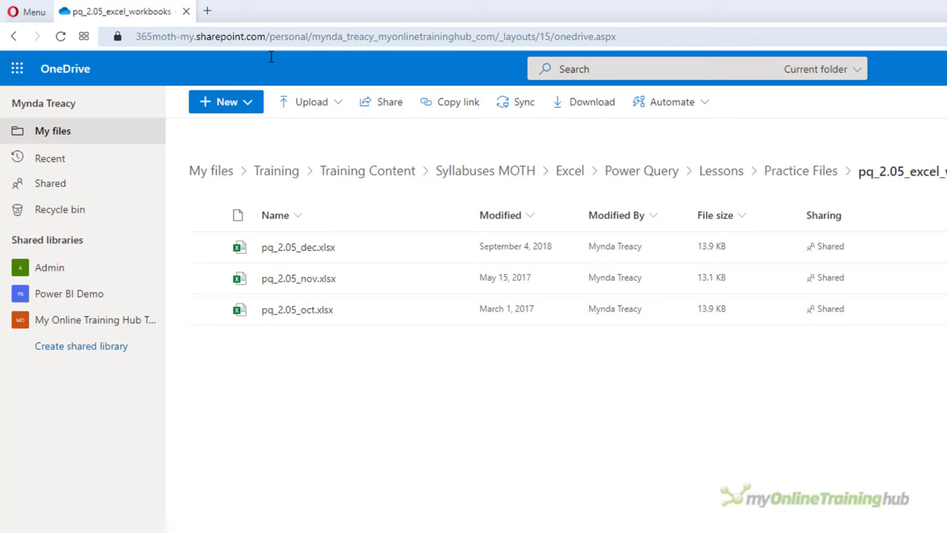
- Copy the OneDrive site address from the browser bar, up to the part ending _com/
{"action": "left_click", "coordinate": [498, 36]}
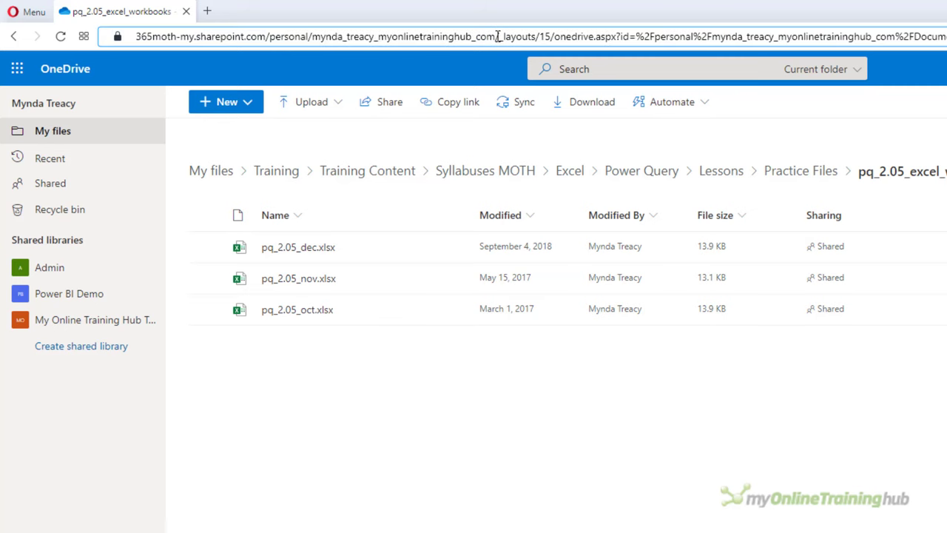
{"action": "left_click_drag", "start_coordinate": [498, 37], "coordinate": [110, 36]}
{"action": "key", "text": "ctrl+c"}
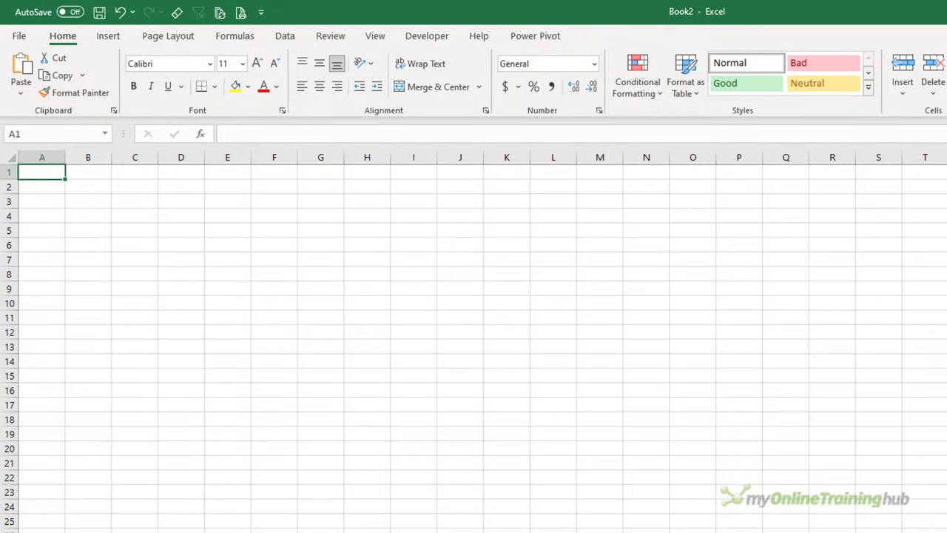
- Start a From SharePoint Folder query using the pasted OneDrive site URL as Site URL
{"action": "left_click", "coordinate": [297, 38]}
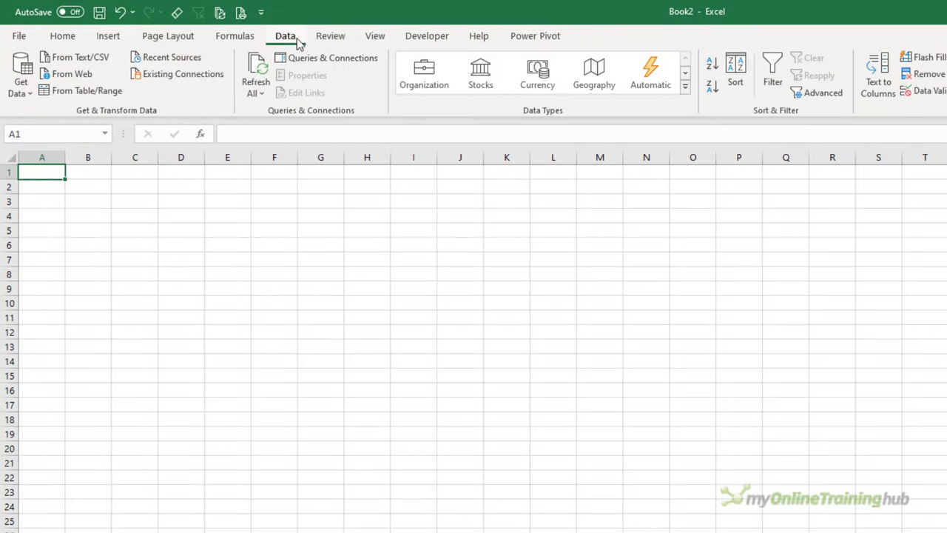
{"action": "left_click", "coordinate": [22, 83]}
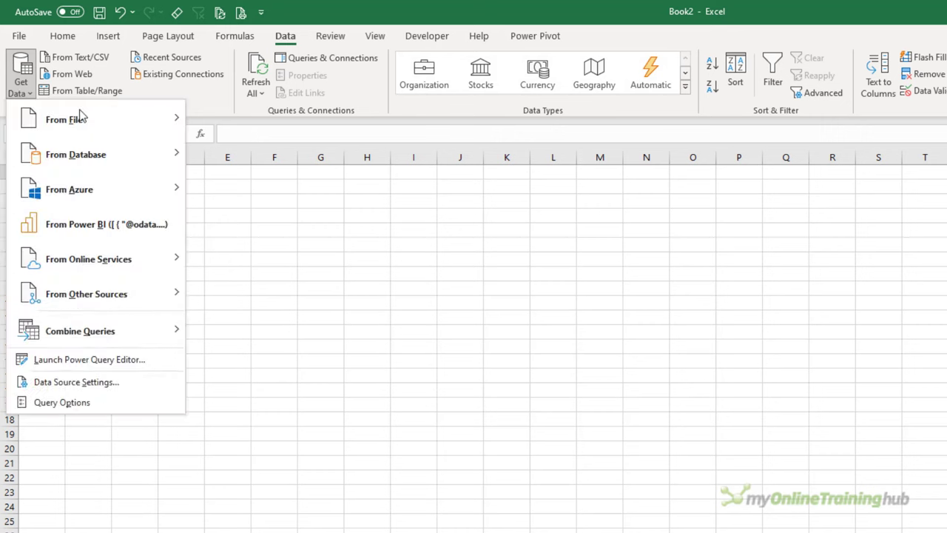
{"action": "mouse_move", "coordinate": [92, 118]}
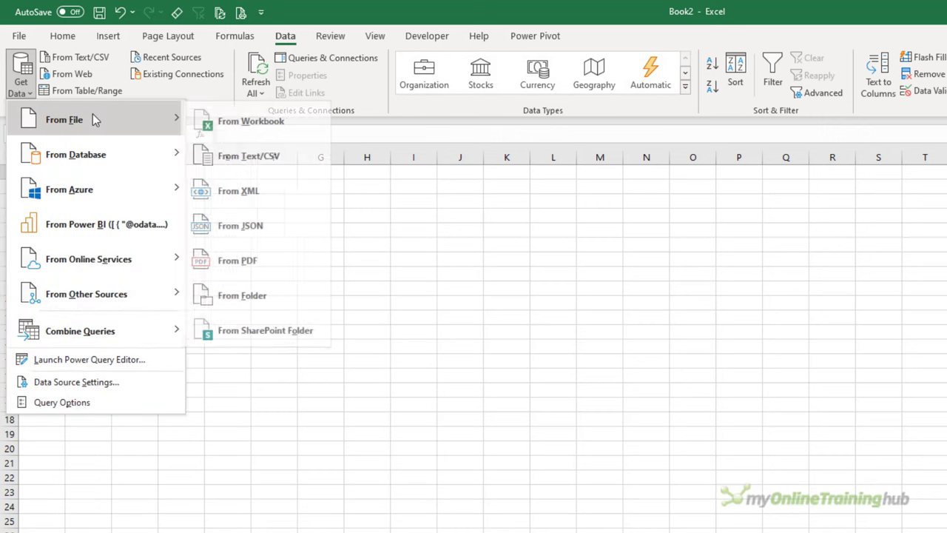
{"action": "left_click", "coordinate": [307, 342]}
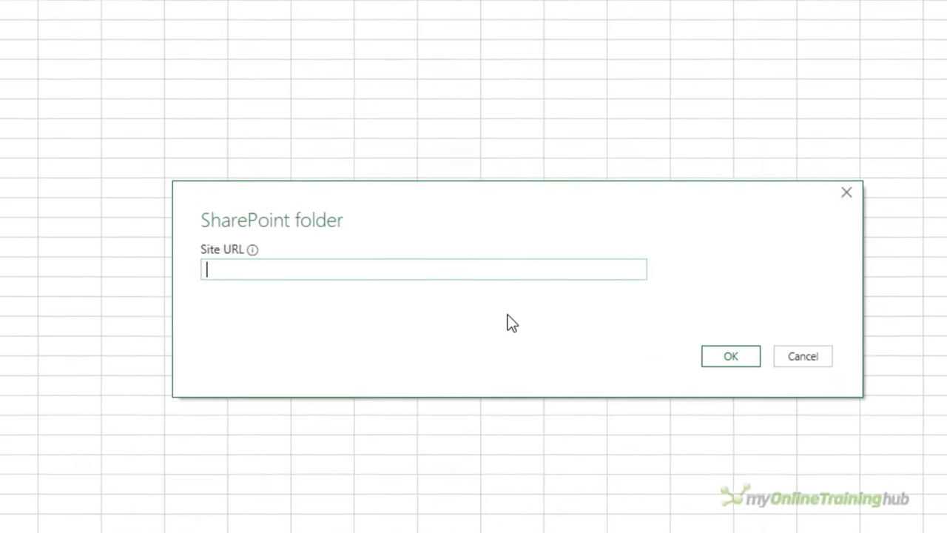
{"action": "key", "text": "ctrl+v"}
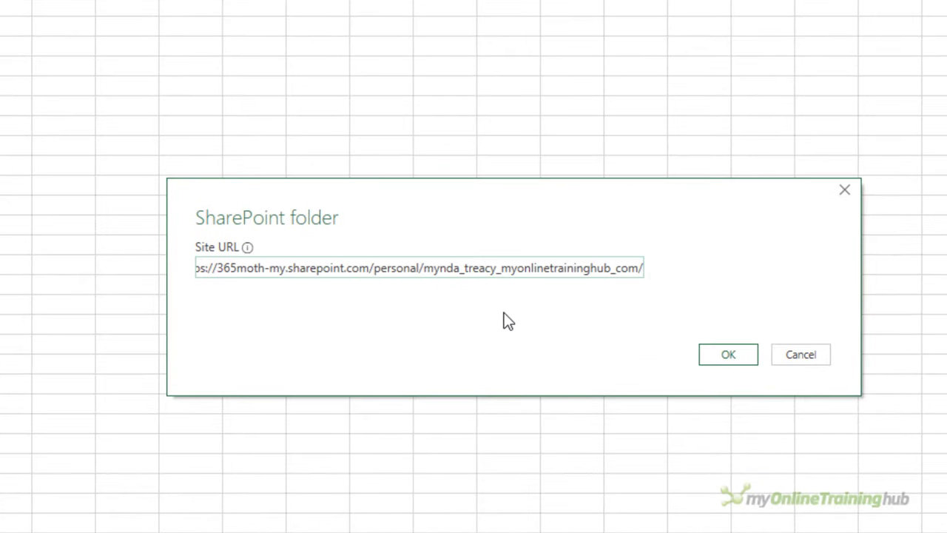
{"action": "left_click", "coordinate": [708, 355]}
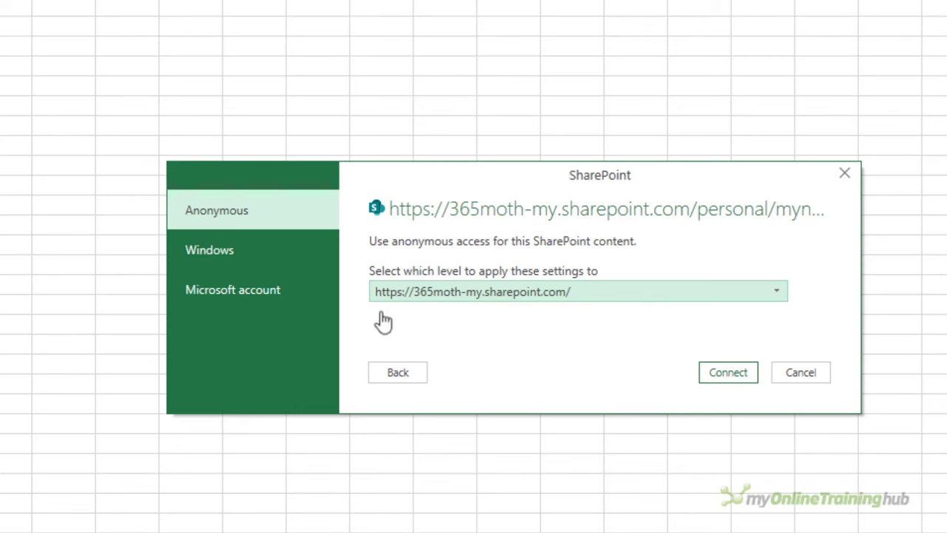
- Choose Microsoft account authentication and sign in with the listed account
{"action": "left_click", "coordinate": [275, 302]}
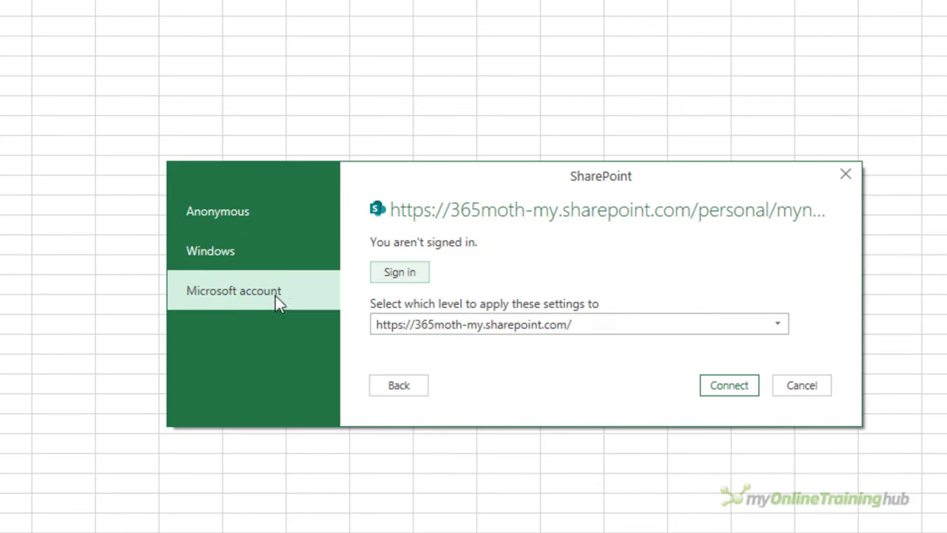
{"action": "left_click", "coordinate": [401, 281]}
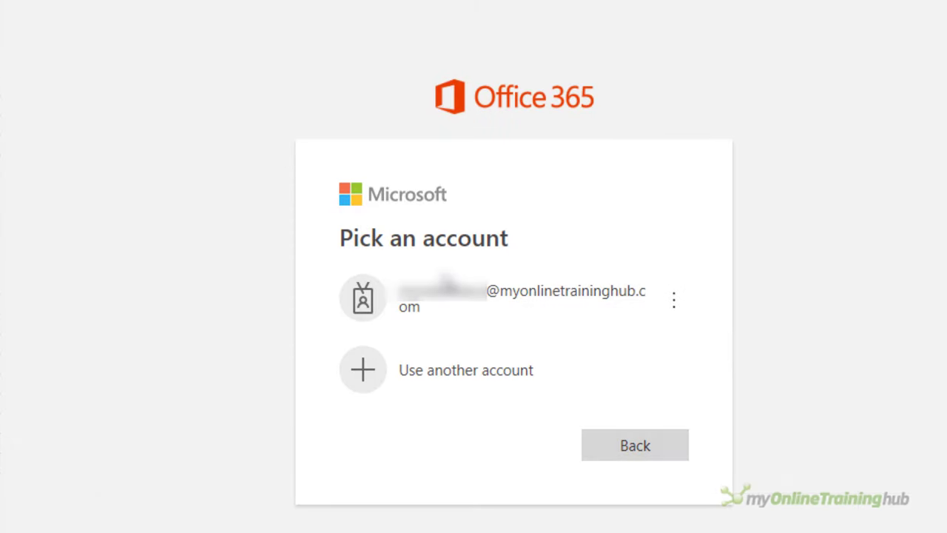
{"action": "left_click", "coordinate": [444, 285]}
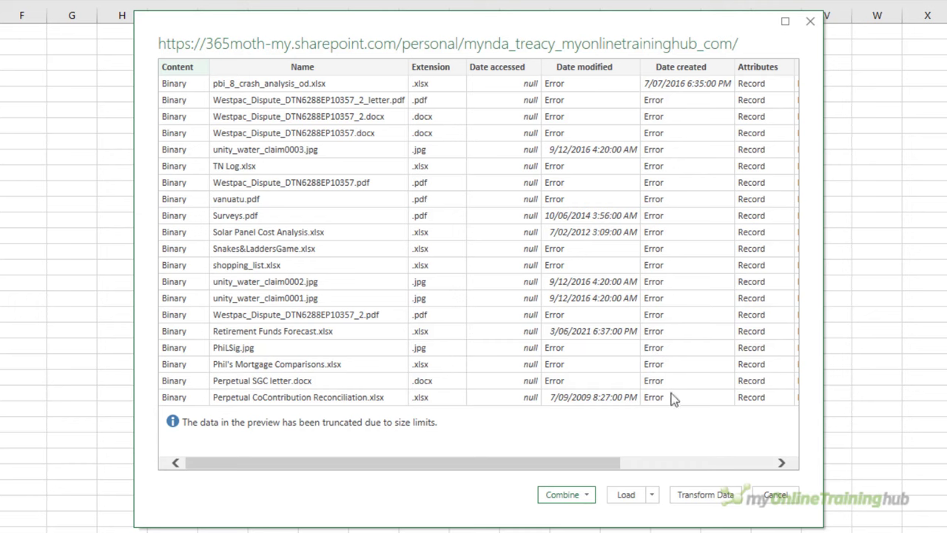
- Load the site's file list into the editor, moving Folder Path beside Content and widening it
{"action": "left_click", "coordinate": [706, 495]}
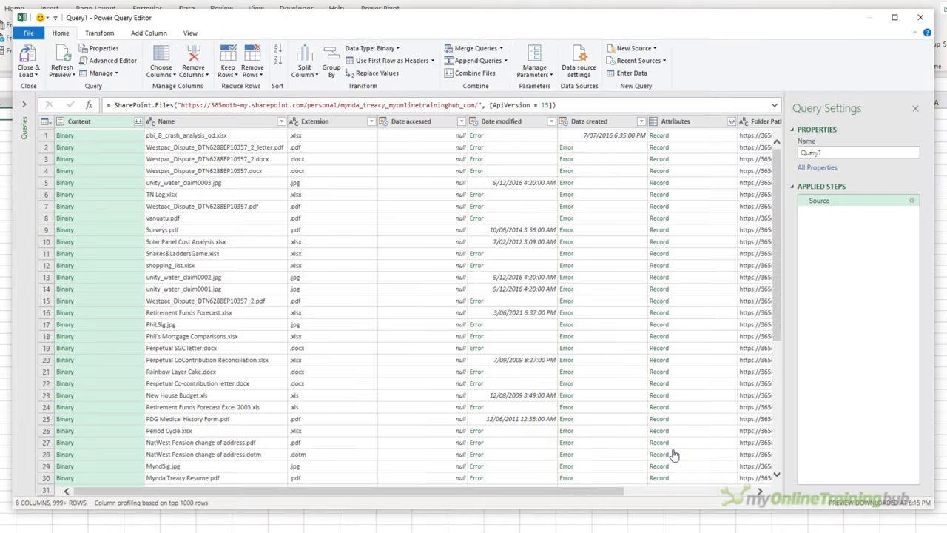
{"action": "left_click_drag", "start_coordinate": [762, 120], "coordinate": [158, 131]}
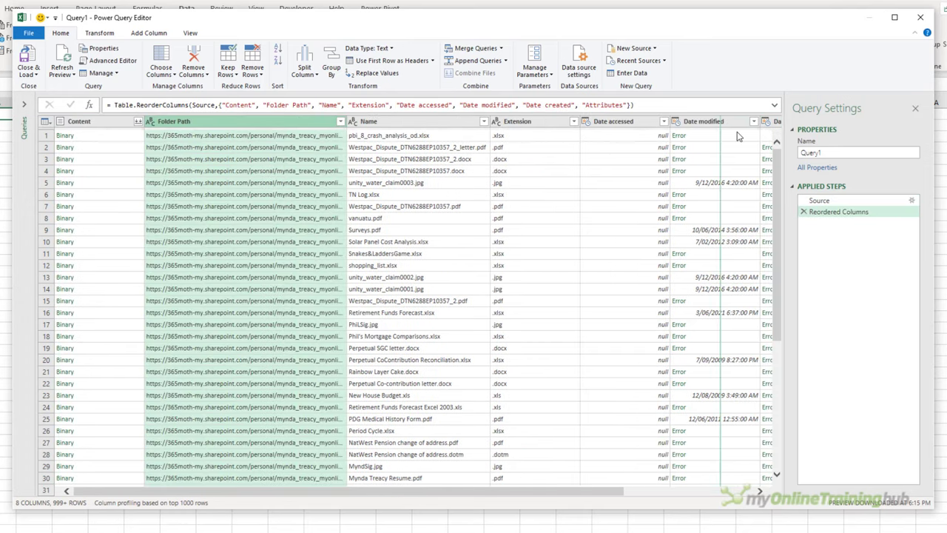
{"action": "left_click_drag", "start_coordinate": [759, 136], "coordinate": [760, 135]}
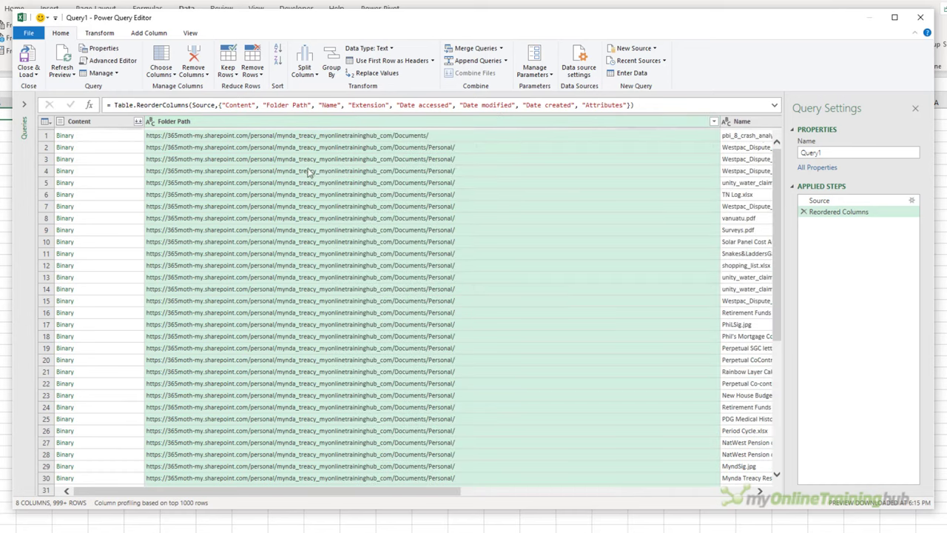
{"action": "scroll", "coordinate": [384, 297], "scroll_direction": "down", "scroll_amount": 5}
{"action": "scroll", "coordinate": [384, 297], "scroll_direction": "up", "scroll_amount": 5}
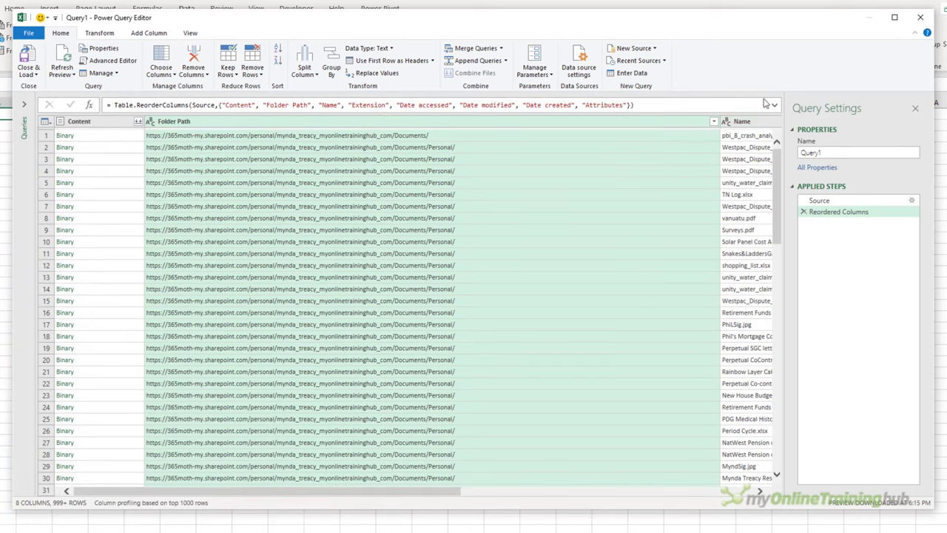
- Filter Folder Path to contain 'Excel/Power Query/Lessons/Practice Files', leaving 79 rows
{"action": "left_click", "coordinate": [714, 121]}
{"action": "mouse_move", "coordinate": [587, 206]}
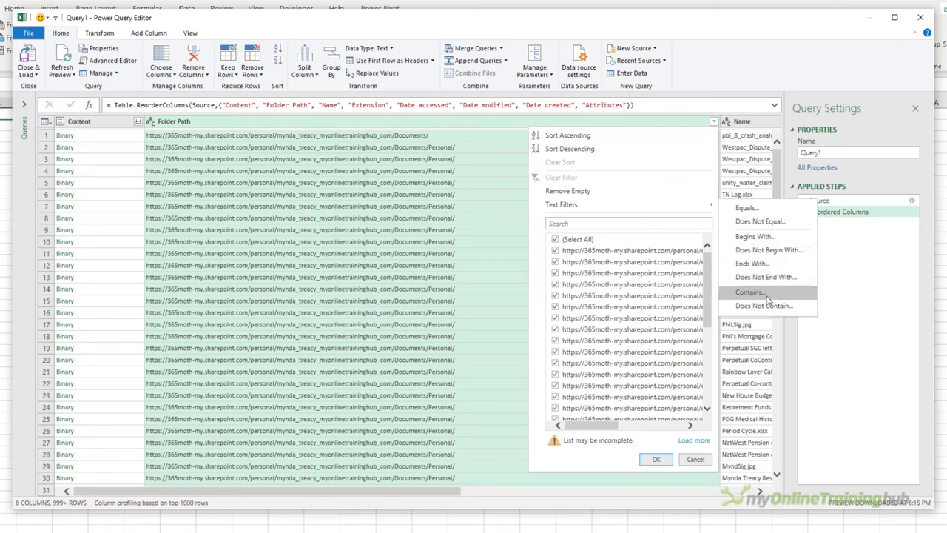
{"action": "left_click", "coordinate": [723, 314]}
{"action": "type", "text": "Ex"}
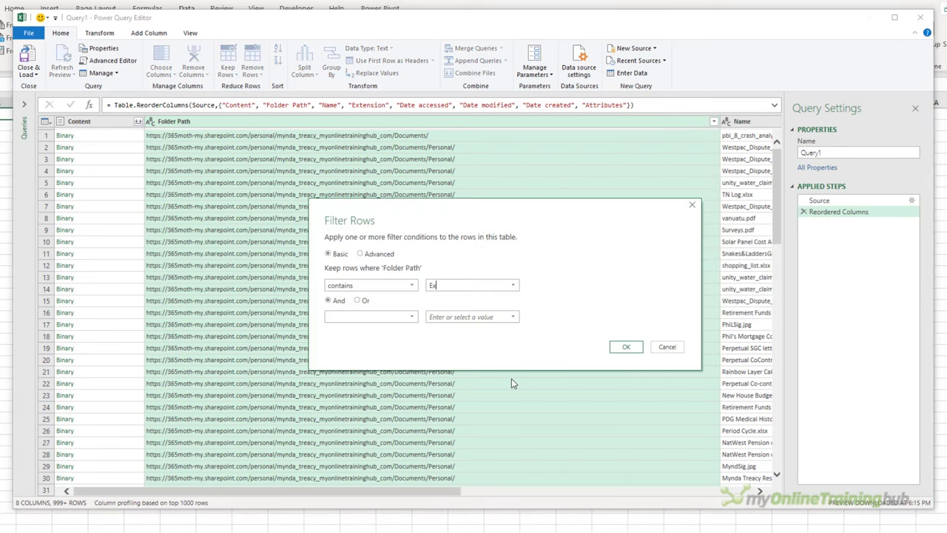
{"action": "type", "text": "cel/Power Query/Lessons/Practice Files/"}
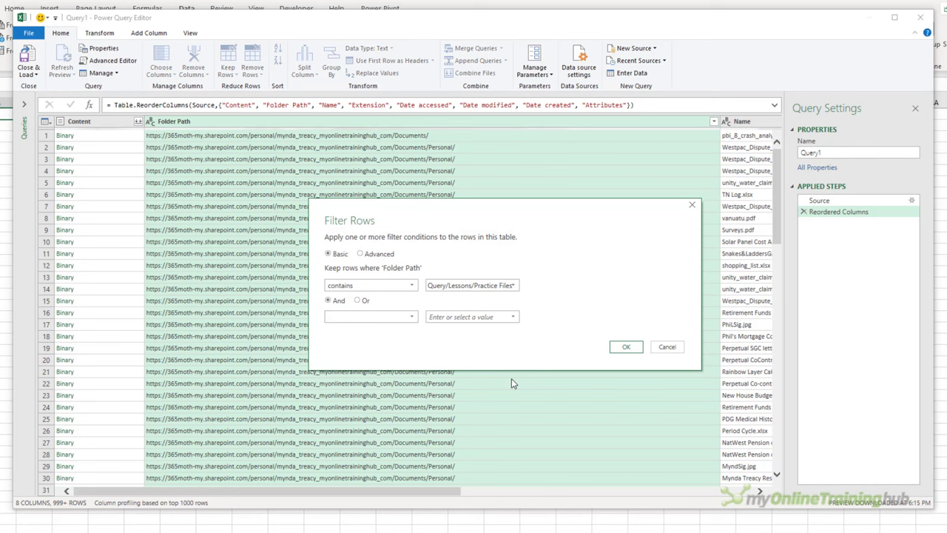
{"action": "left_click_drag", "start_coordinate": [512, 286], "coordinate": [418, 286]}
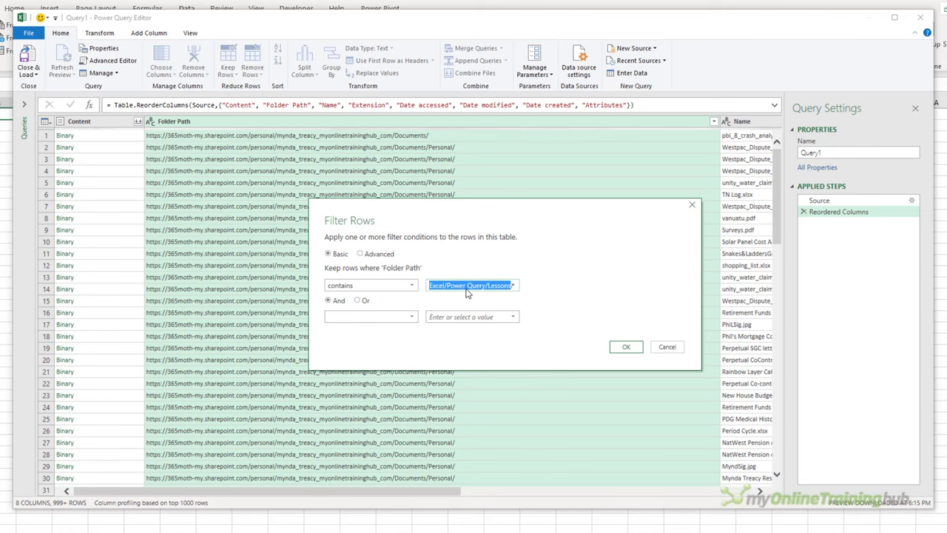
{"action": "left_click", "coordinate": [619, 347]}
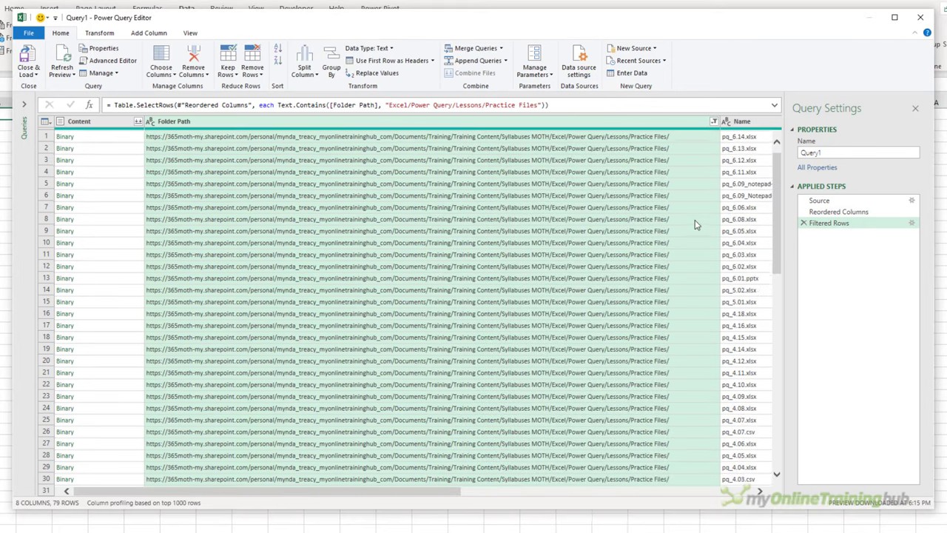
{"action": "scroll", "coordinate": [695, 220], "scroll_direction": "down", "scroll_amount": 10}
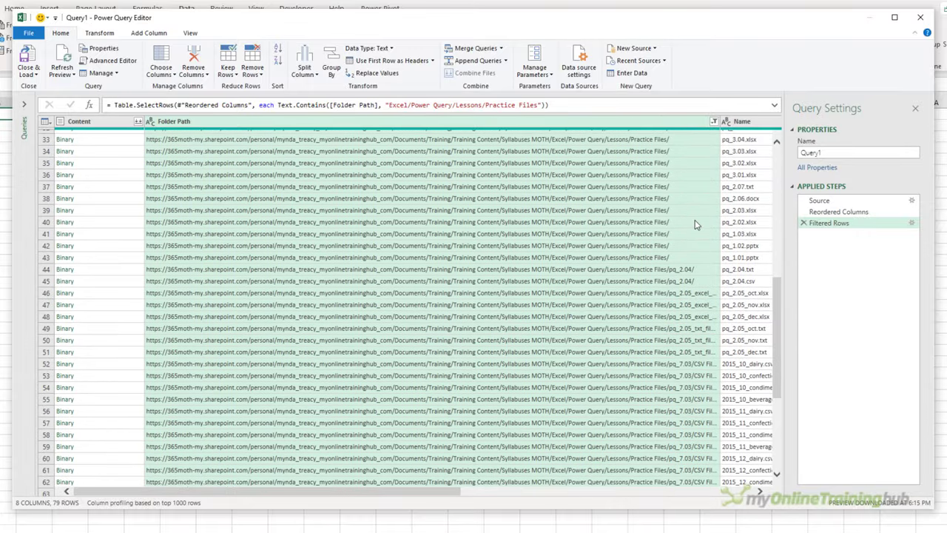
{"action": "scroll", "coordinate": [695, 220], "scroll_direction": "down", "scroll_amount": 2}
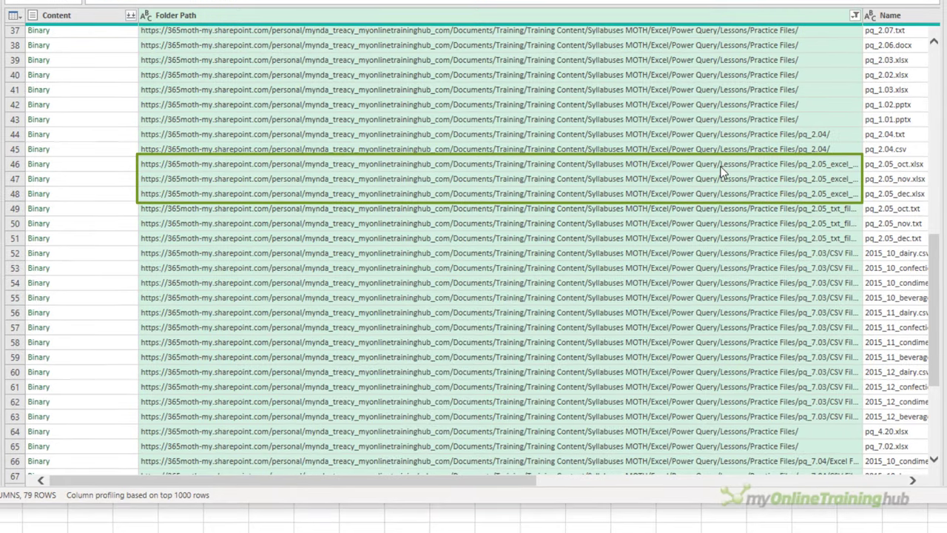
- Filter to row 46's pq_2.05_excel_workbooks folder path, leaving the oct, nov and dec workbooks
{"action": "left_click", "coordinate": [722, 168]}
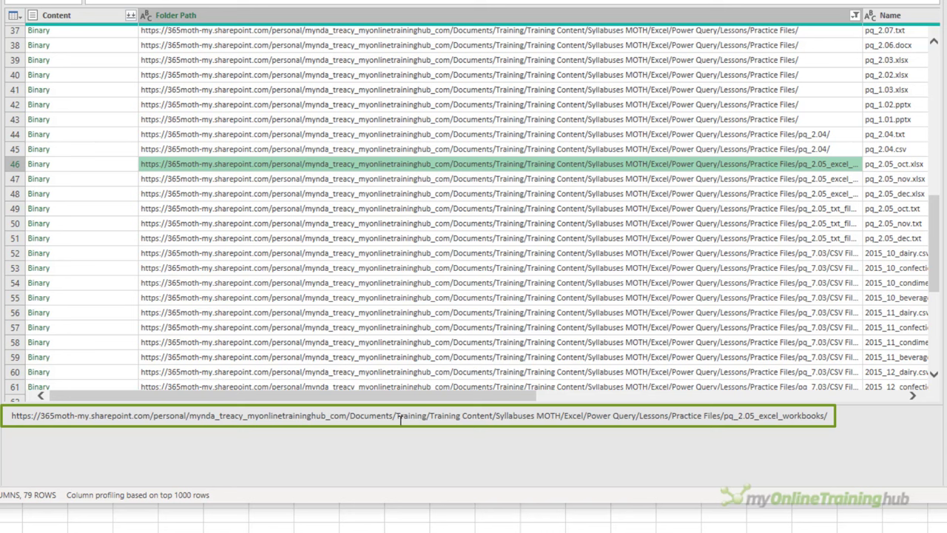
{"action": "right_click", "coordinate": [257, 169]}
{"action": "mouse_move", "coordinate": [313, 191]}
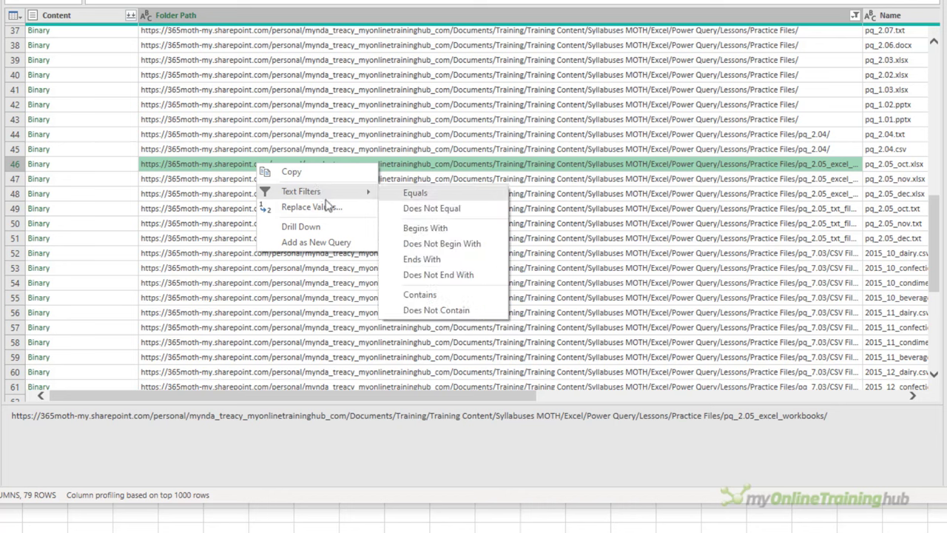
{"action": "left_click", "coordinate": [419, 295]}
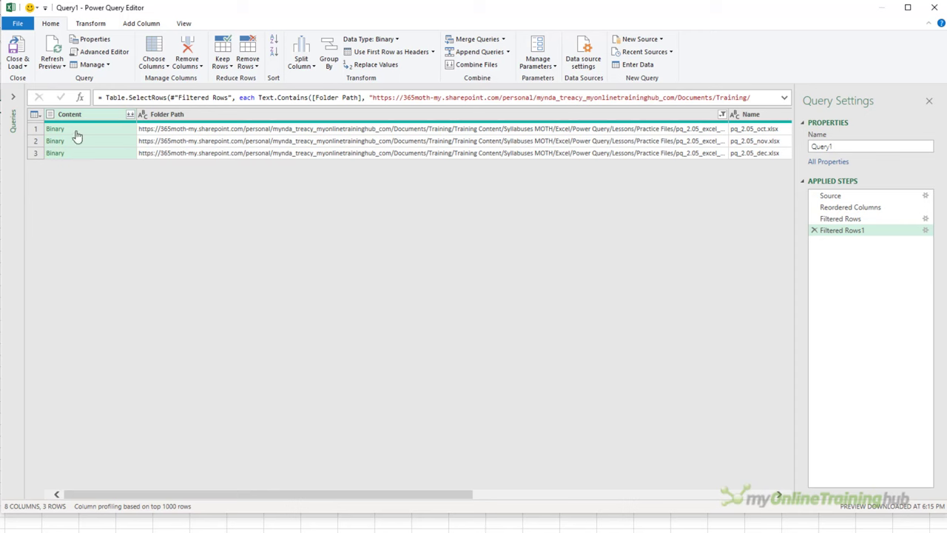
- Combine the three workbooks from Table1 into Month, Category, Product and Sales columns
{"action": "left_click", "coordinate": [130, 114]}
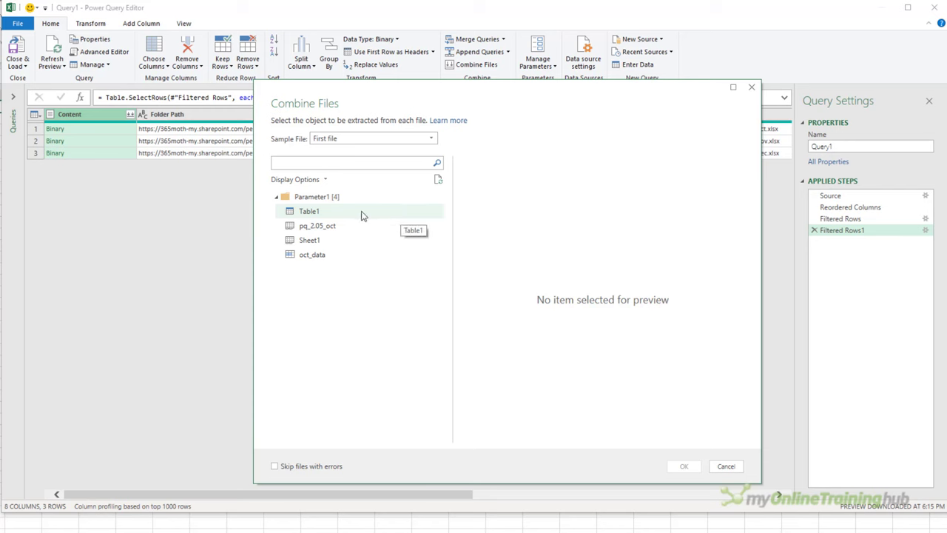
{"action": "left_click", "coordinate": [336, 213]}
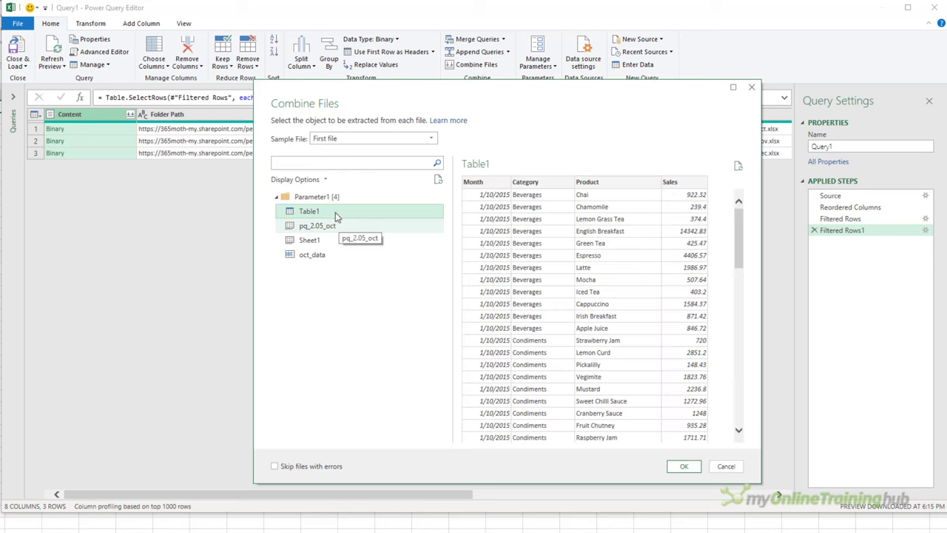
{"action": "left_click", "coordinate": [341, 229]}
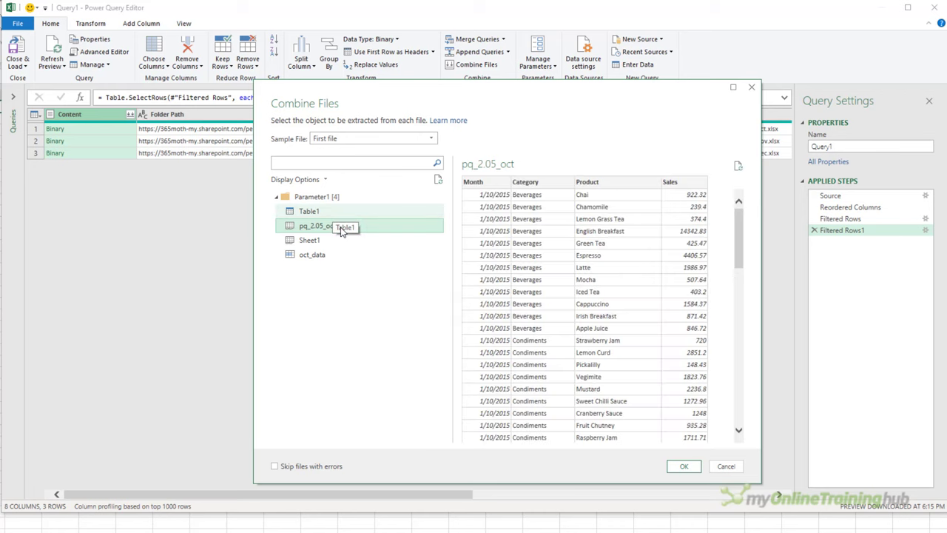
{"action": "left_click", "coordinate": [339, 244]}
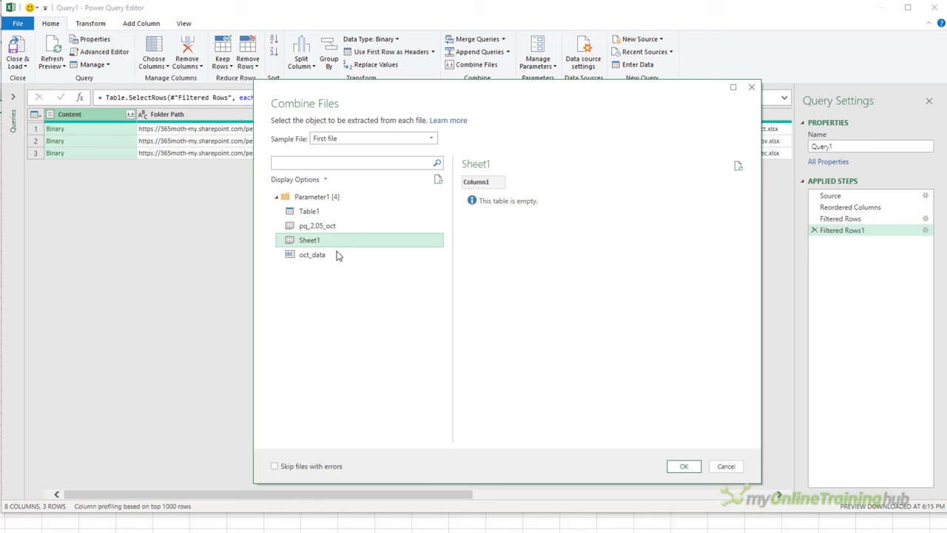
{"action": "left_click", "coordinate": [338, 256]}
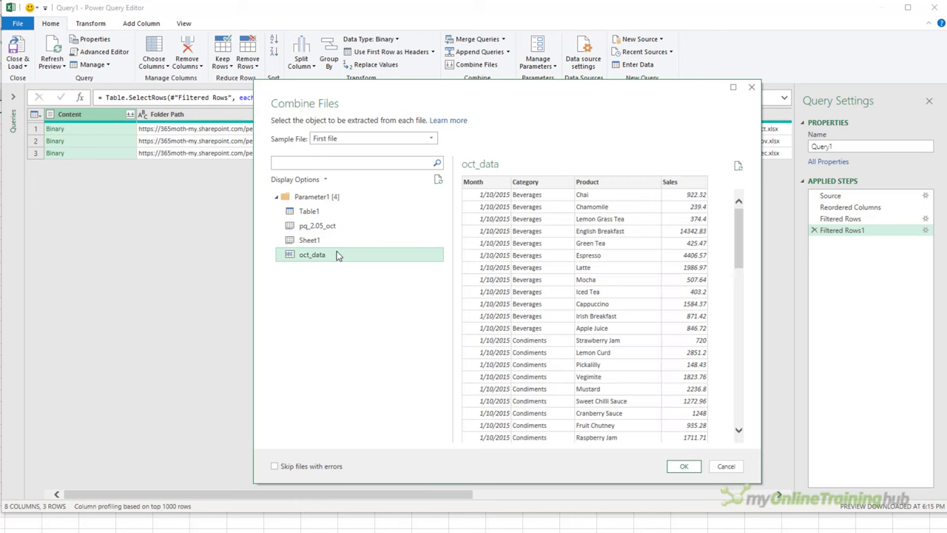
{"action": "mouse_move", "coordinate": [737, 228]}
{"action": "left_mouse_down"}
{"action": "mouse_move", "coordinate": [737, 358]}
{"action": "mouse_move", "coordinate": [738, 215]}
{"action": "left_mouse_up"}
{"action": "left_click", "coordinate": [308, 212]}
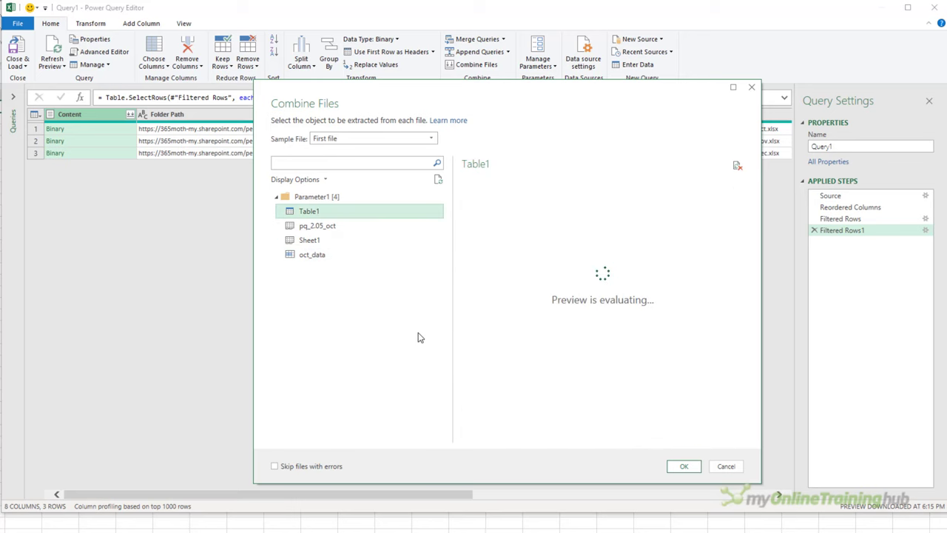
{"action": "left_click", "coordinate": [683, 467]}
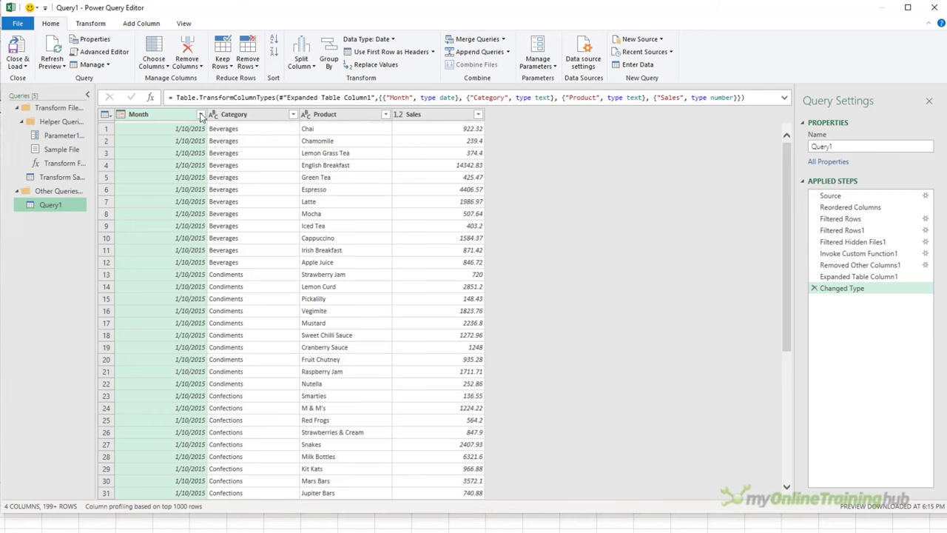
- Review the Month column's values, then load the query with Only Create Connection
{"action": "left_click", "coordinate": [200, 114]}
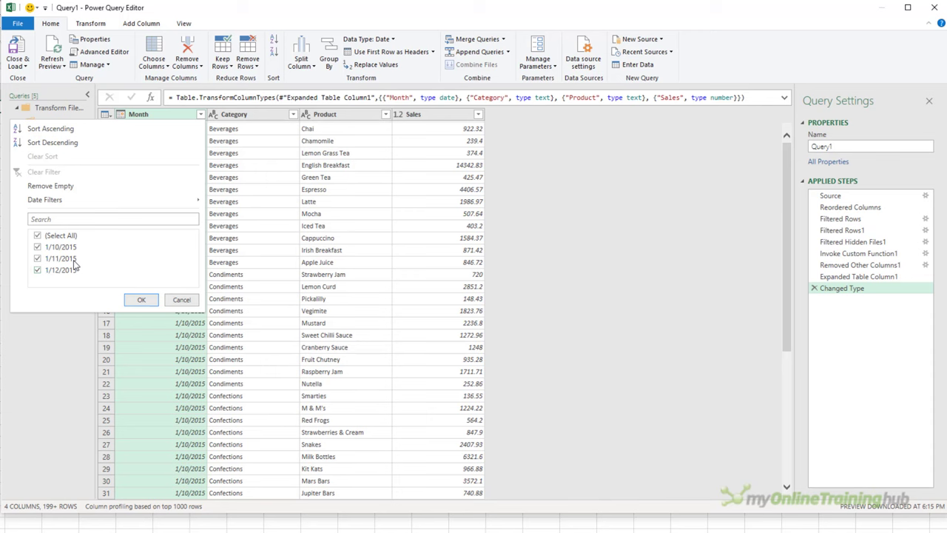
{"action": "left_click", "coordinate": [182, 300]}
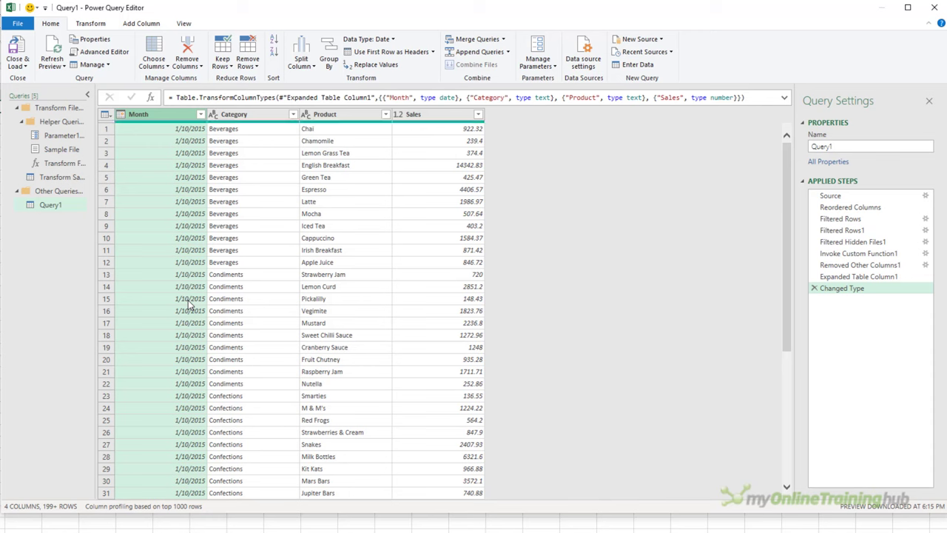
{"action": "left_click", "coordinate": [18, 65]}
{"action": "left_click", "coordinate": [41, 91]}
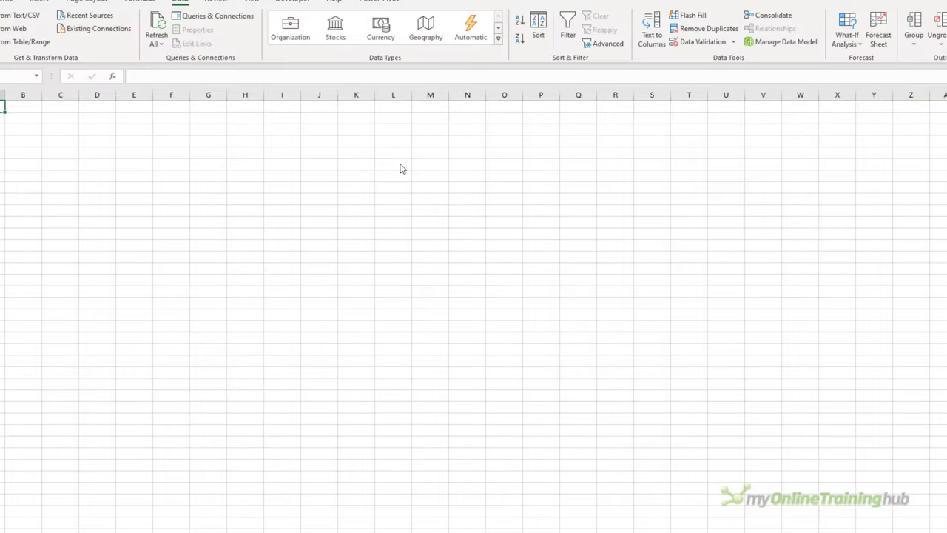
{"action": "left_click", "coordinate": [554, 269]}
{"action": "left_click", "coordinate": [617, 344]}
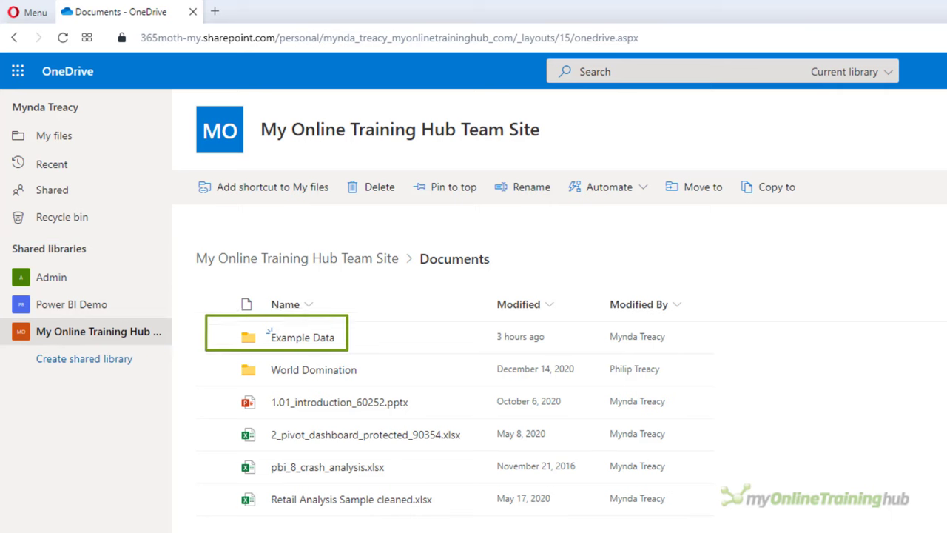
- Open the Example Data folder and highlight the domain and '-my' part of its URL
{"action": "left_click", "coordinate": [301, 345]}
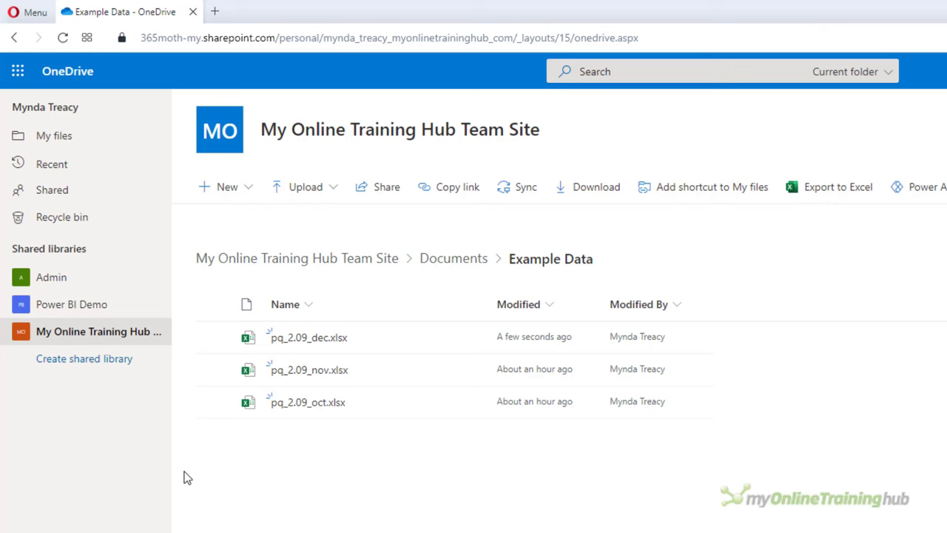
{"action": "left_click", "coordinate": [283, 37]}
{"action": "left_click_drag", "start_coordinate": [278, 37], "coordinate": [115, 37]}
{"action": "left_click", "coordinate": [184, 38]}
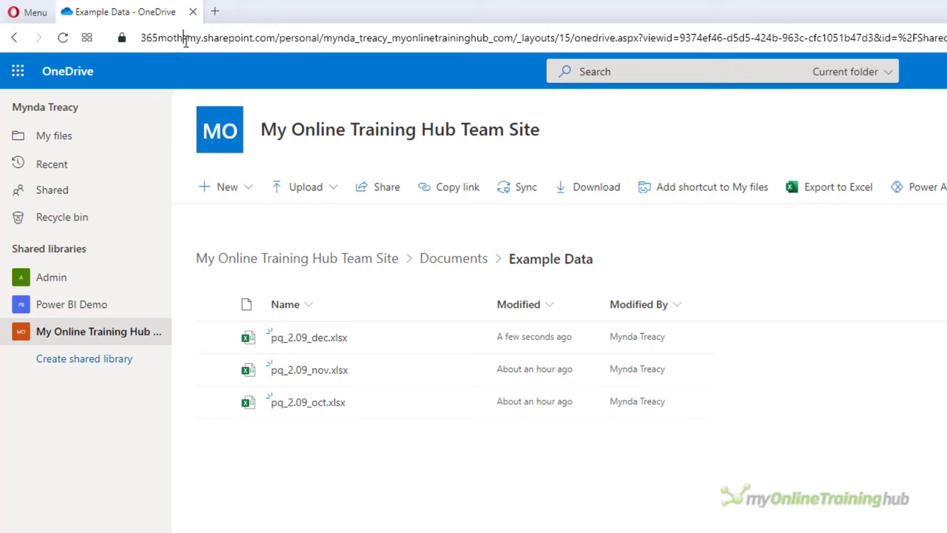
{"action": "left_click_drag", "start_coordinate": [185, 38], "coordinate": [202, 38]}
- Open pq_2.09_dec.xlsx in the desktop Excel app
{"action": "right_click", "coordinate": [295, 341]}
{"action": "mouse_move", "coordinate": [321, 349]}
{"action": "left_click", "coordinate": [444, 377]}
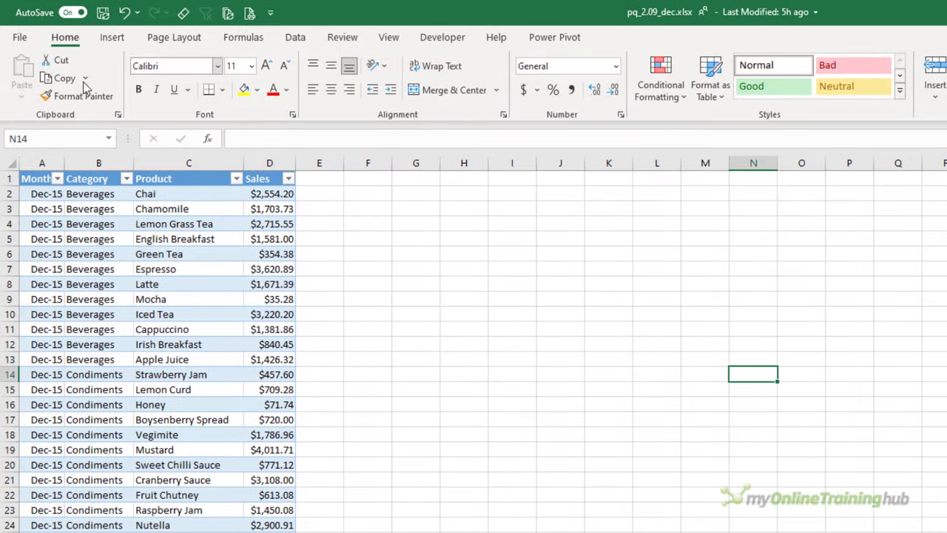
- Copy pq_2.09_dec.xlsx's path from the Info page and paste it on a new Notepad line
{"action": "left_click", "coordinate": [22, 39]}
{"action": "left_click", "coordinate": [50, 179]}
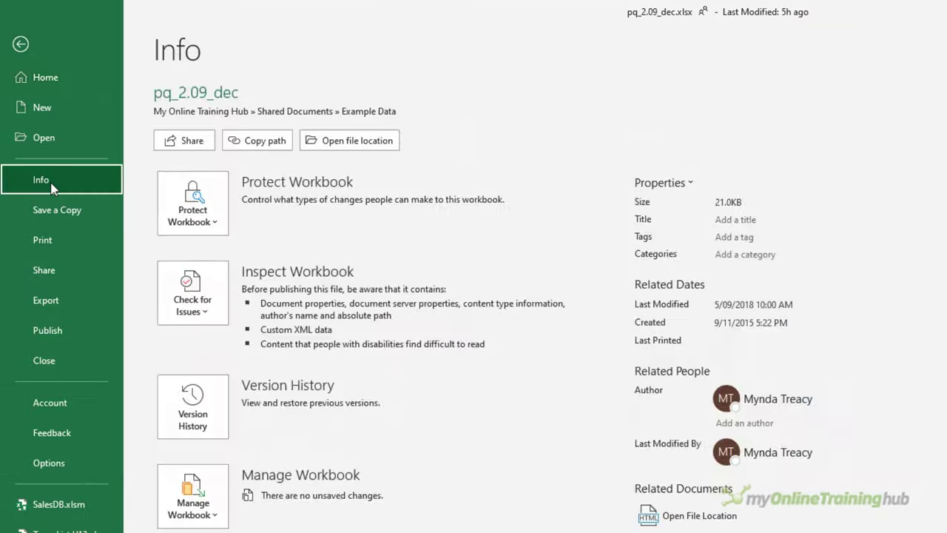
{"action": "left_click", "coordinate": [265, 144]}
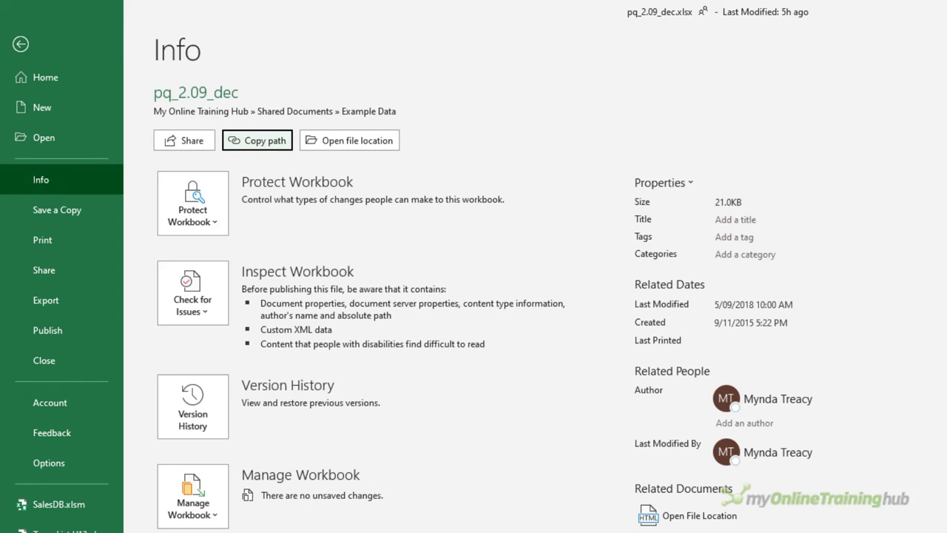
{"action": "key", "text": "alt+Tab"}
{"action": "left_click", "coordinate": [803, 471]}
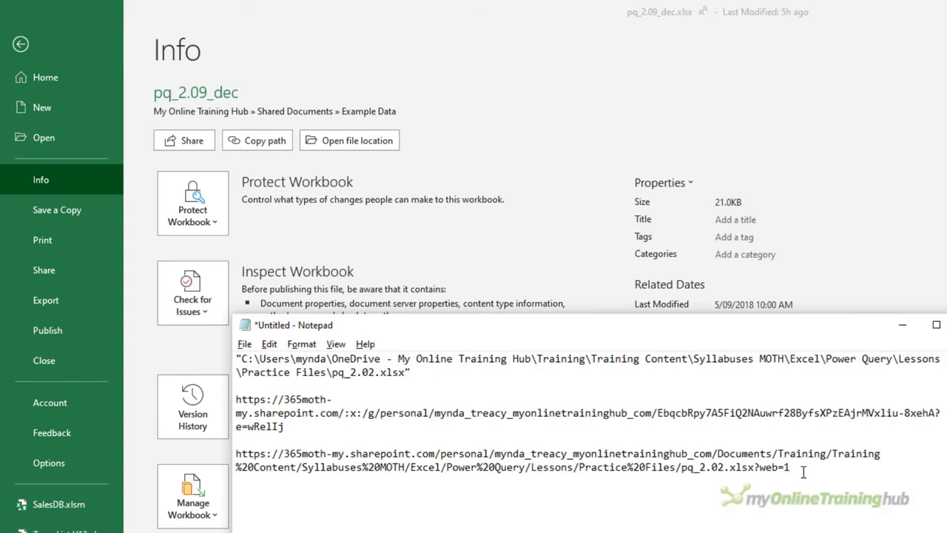
{"action": "key", "text": "Return"}
{"action": "key", "text": "ctrl+v"}
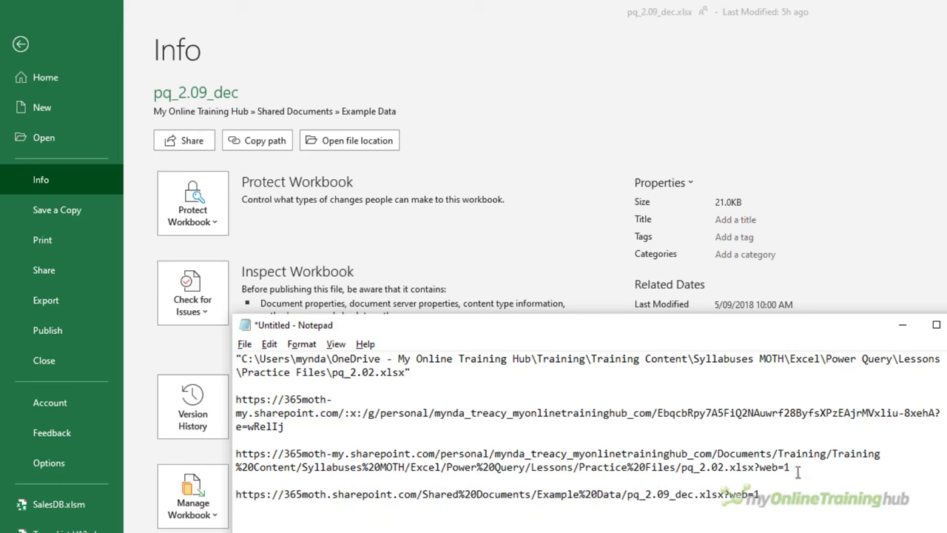
{"action": "left_click_drag", "start_coordinate": [327, 495], "coordinate": [333, 494]}
{"action": "type", "text": "."}
{"action": "left_click_drag", "start_coordinate": [429, 494], "coordinate": [231, 494]}
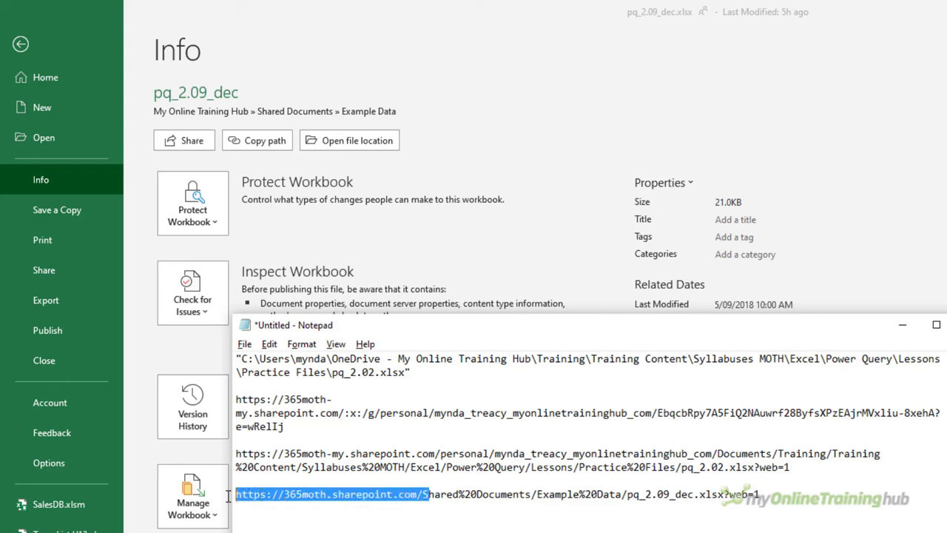
{"action": "left_click", "coordinate": [784, 493]}
{"action": "left_click_drag", "start_coordinate": [725, 494], "coordinate": [234, 494]}
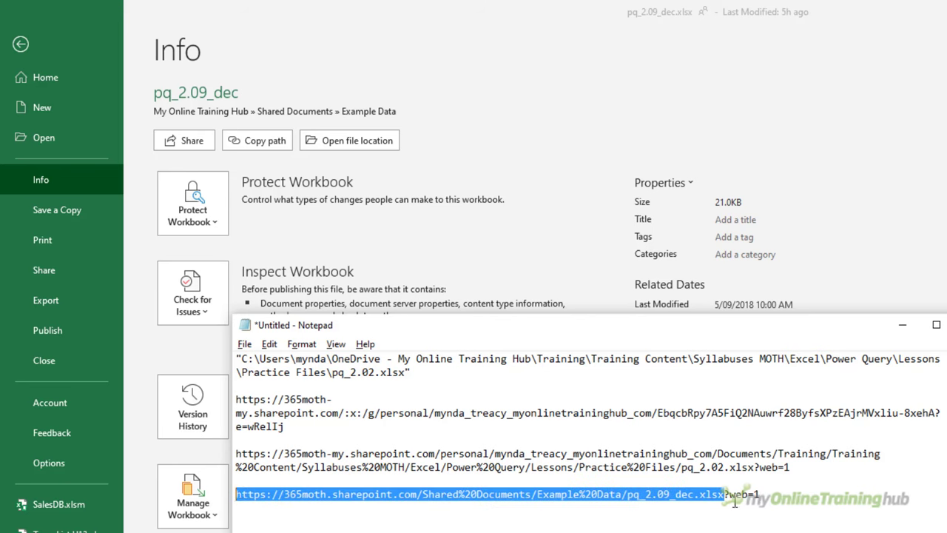
{"action": "left_click", "coordinate": [438, 495]}
{"action": "left_click_drag", "start_coordinate": [424, 494], "coordinate": [218, 498]}
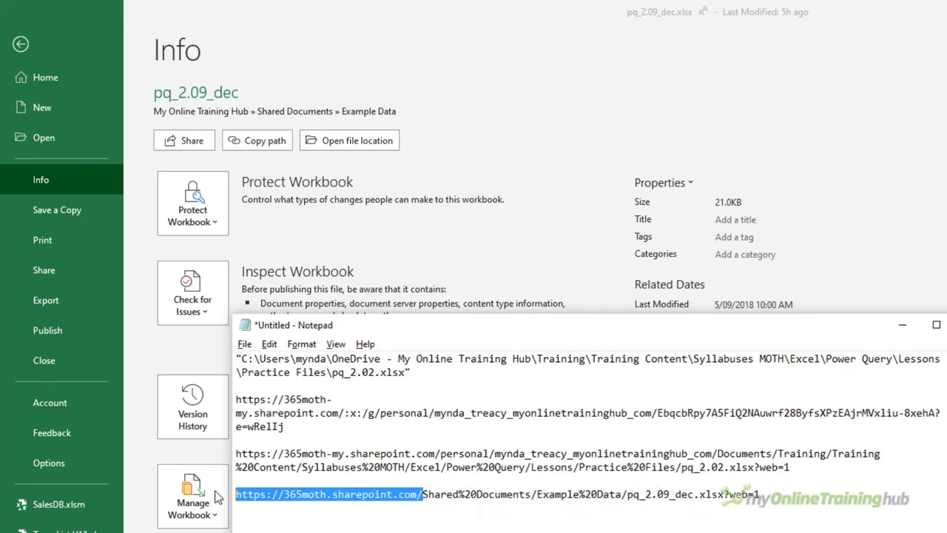
{"action": "key", "text": "ctrl+c"}
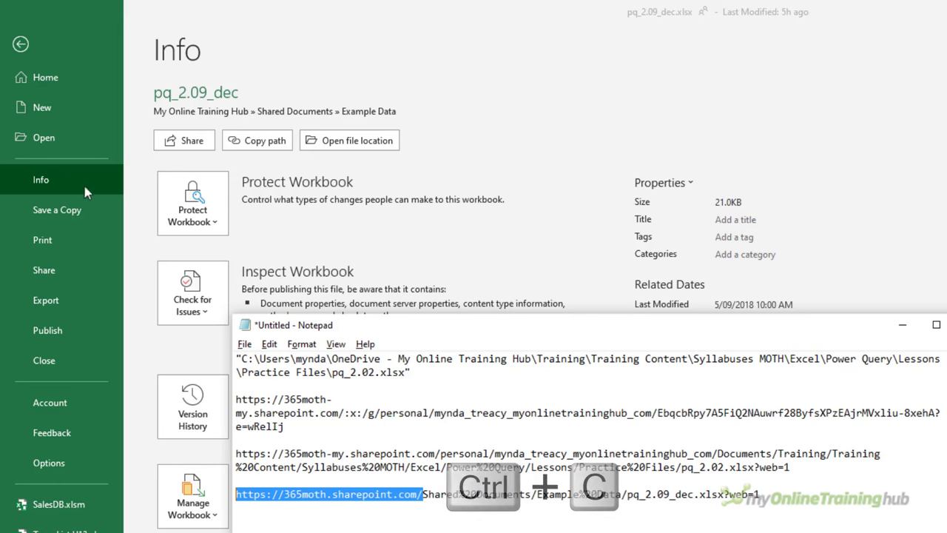
{"action": "left_click", "coordinate": [21, 44]}
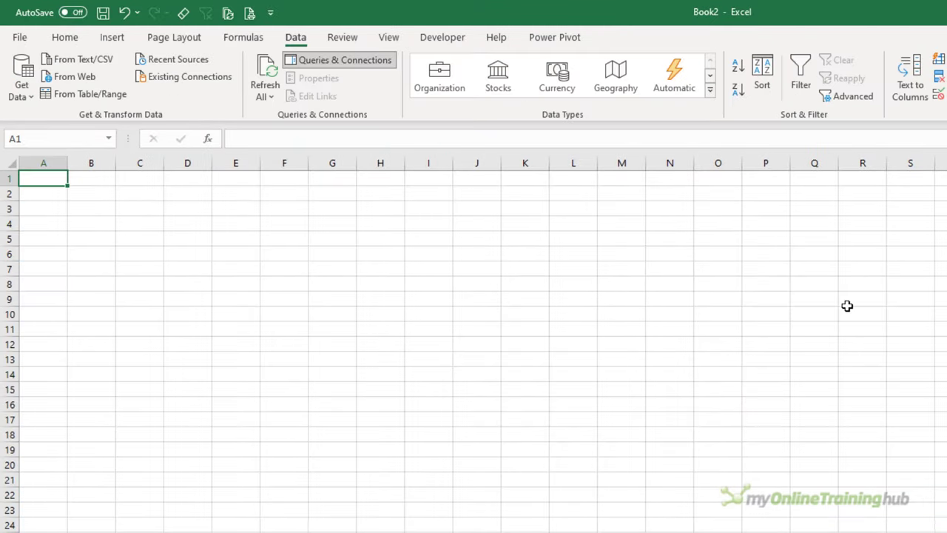
{"action": "key", "text": "ctrl+n"}
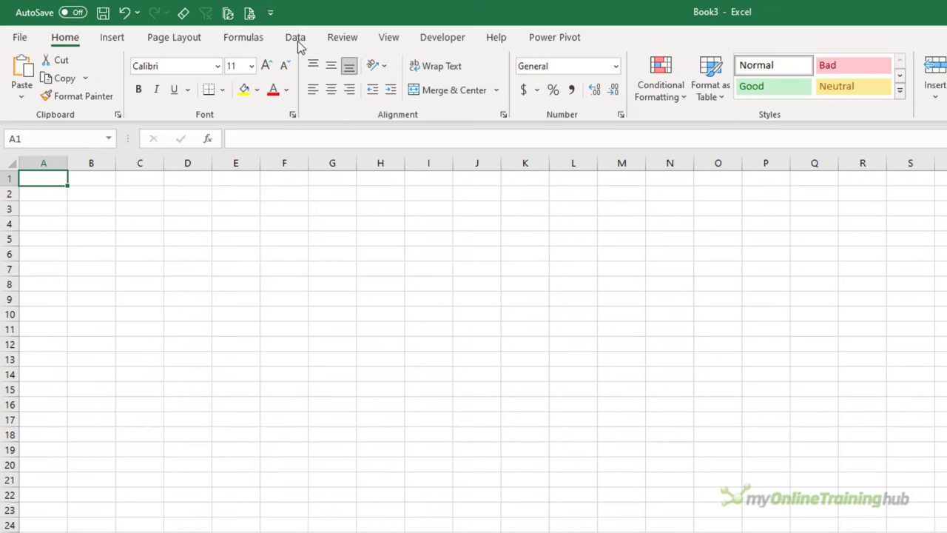
{"action": "left_click", "coordinate": [298, 41]}
{"action": "left_click", "coordinate": [22, 90]}
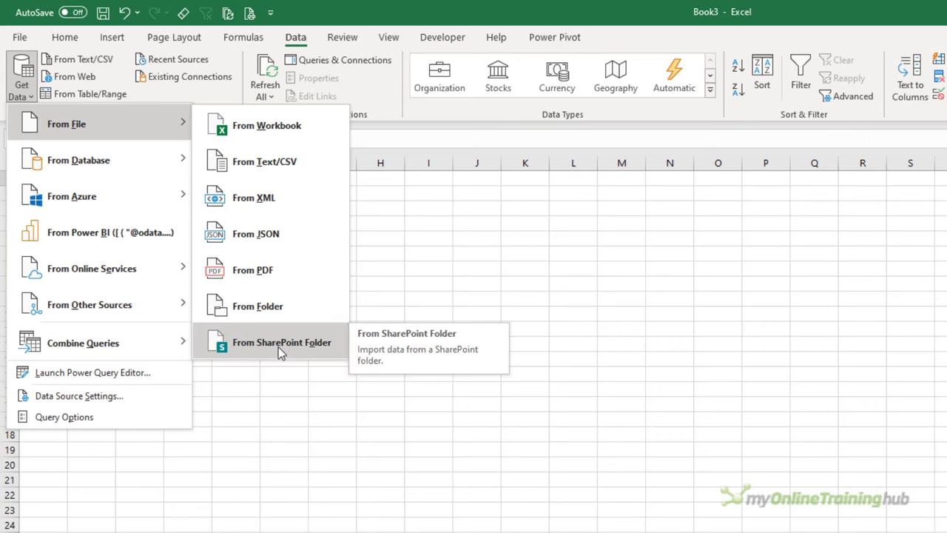
{"action": "left_click", "coordinate": [279, 347]}
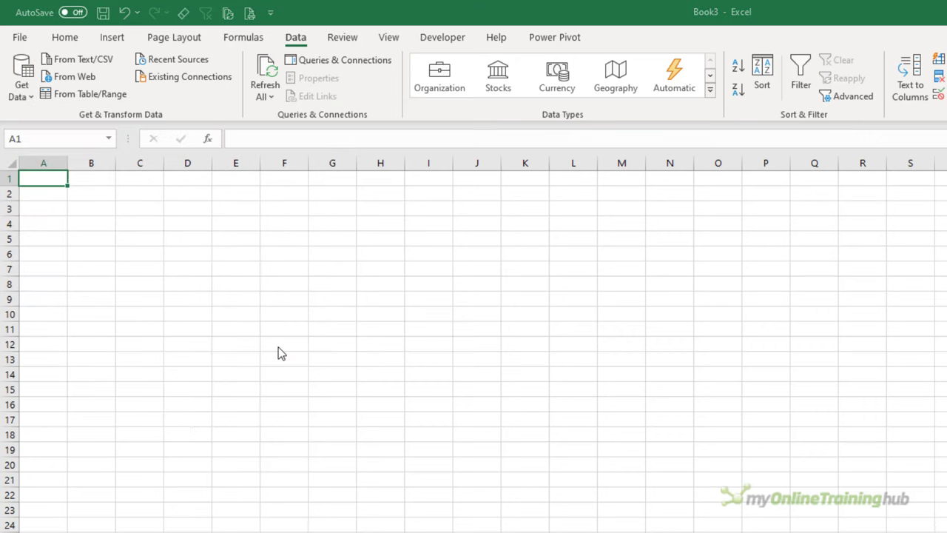
{"action": "key", "text": "ctrl+v"}
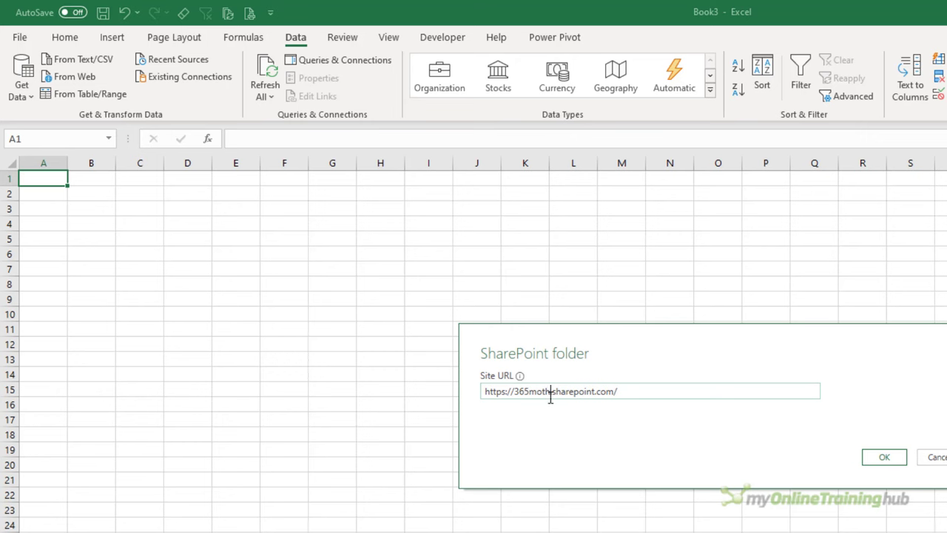
{"action": "key", "text": "alt+Tab"}
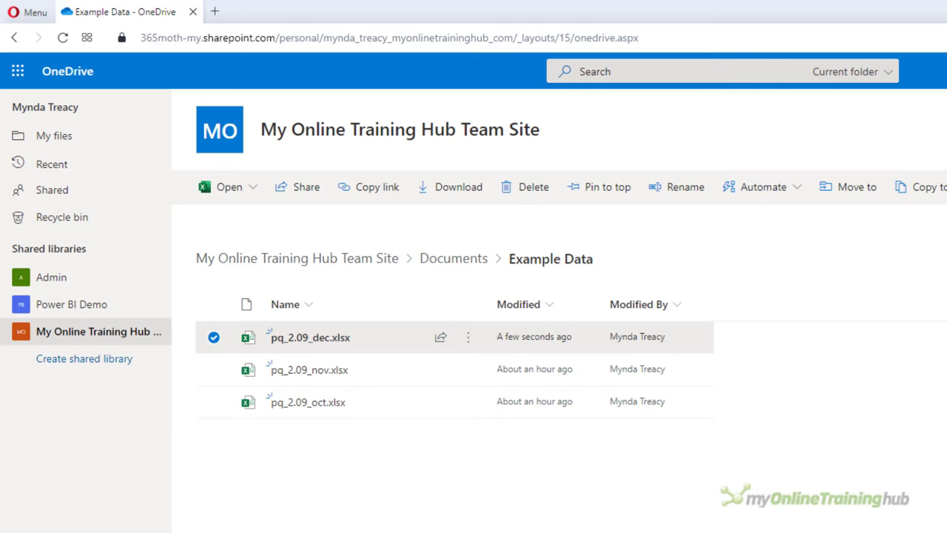
- Highlight the domain and its '-my' part in the library's web address
{"action": "left_click", "coordinate": [281, 43]}
{"action": "left_click", "coordinate": [280, 39]}
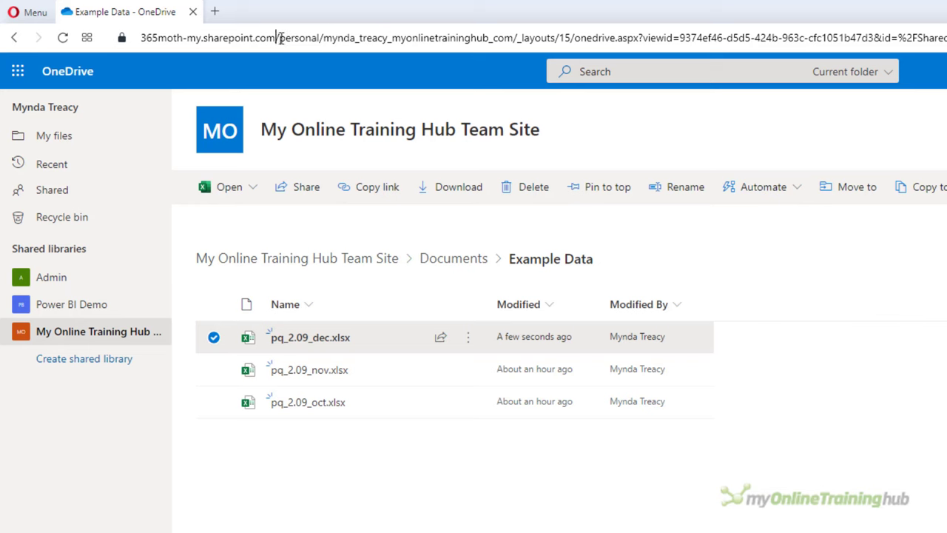
{"action": "left_click_drag", "start_coordinate": [279, 38], "coordinate": [96, 37]}
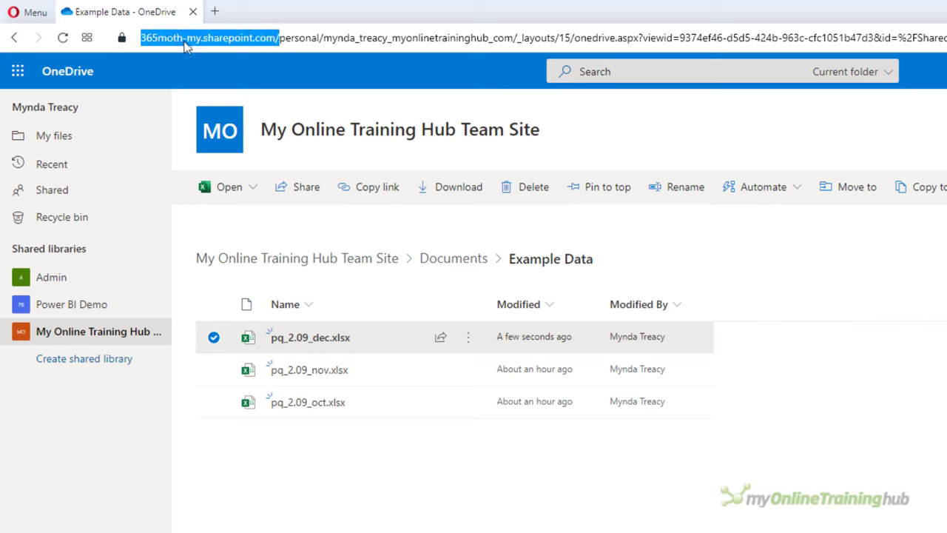
{"action": "left_click_drag", "start_coordinate": [182, 39], "coordinate": [194, 42]}
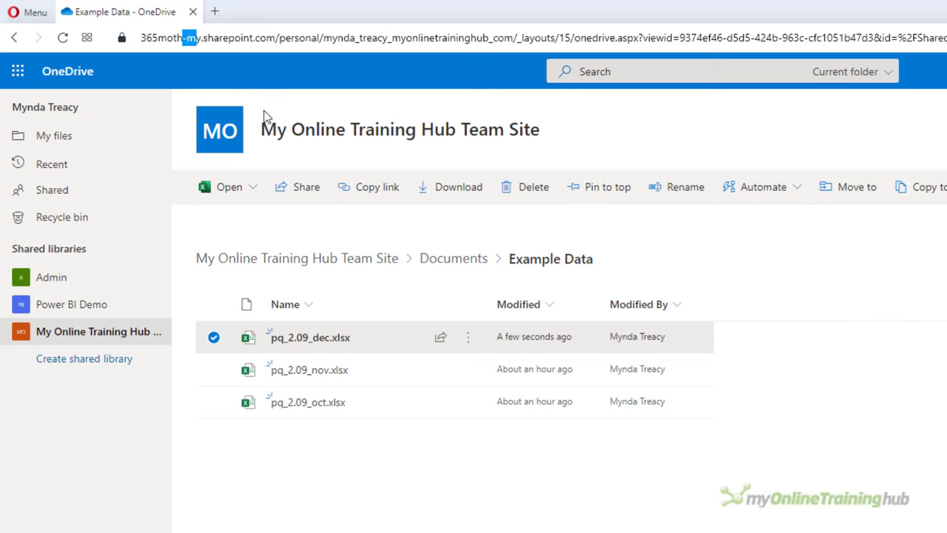
{"action": "key", "text": "shift+Right"}
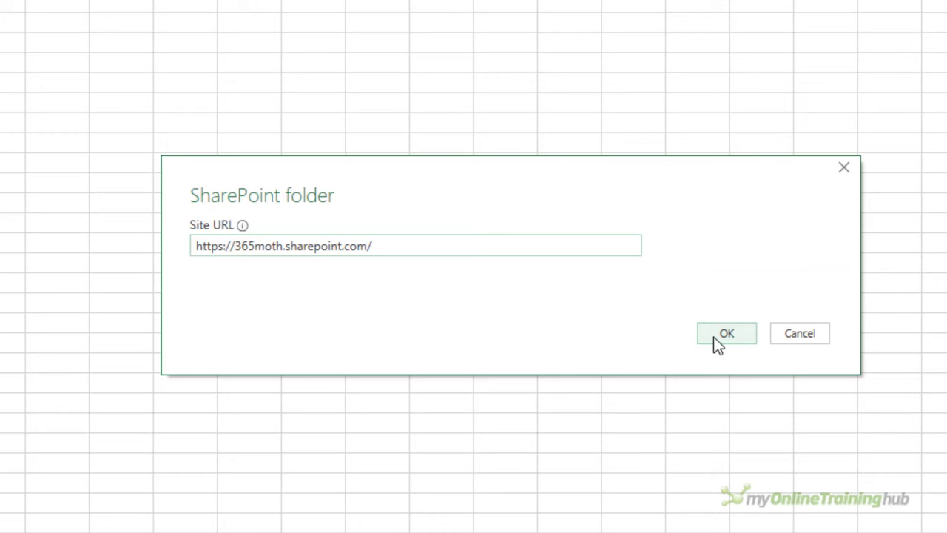
- Confirm the site URL and sign in with the Microsoft work account and its password
{"action": "left_click", "coordinate": [714, 337]}
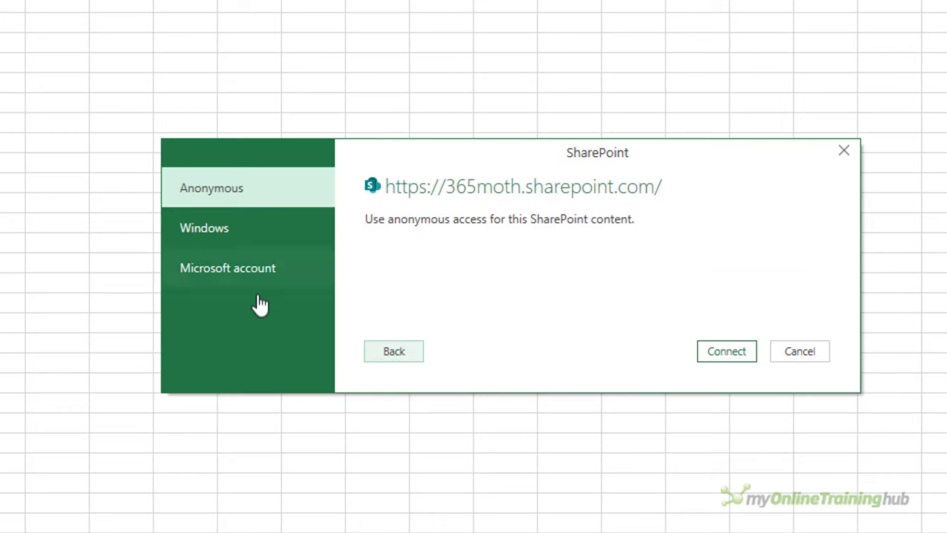
{"action": "left_click", "coordinate": [293, 284]}
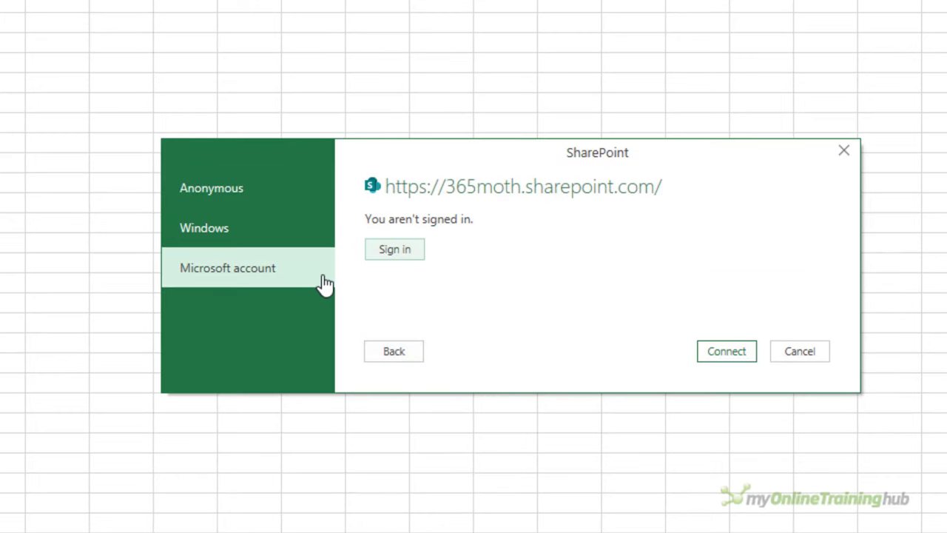
{"action": "left_click", "coordinate": [383, 252]}
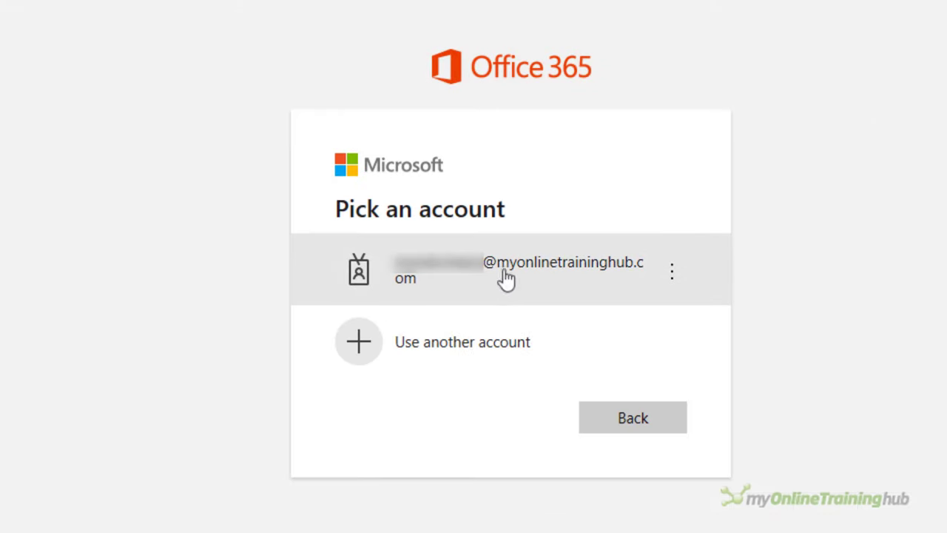
{"action": "left_click", "coordinate": [506, 277]}
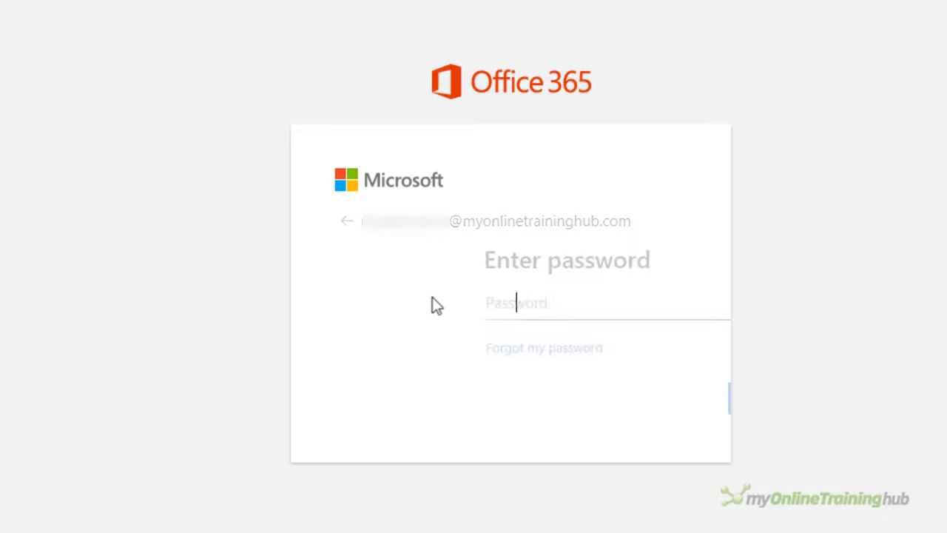
{"action": "key", "text": "ctrl+v"}
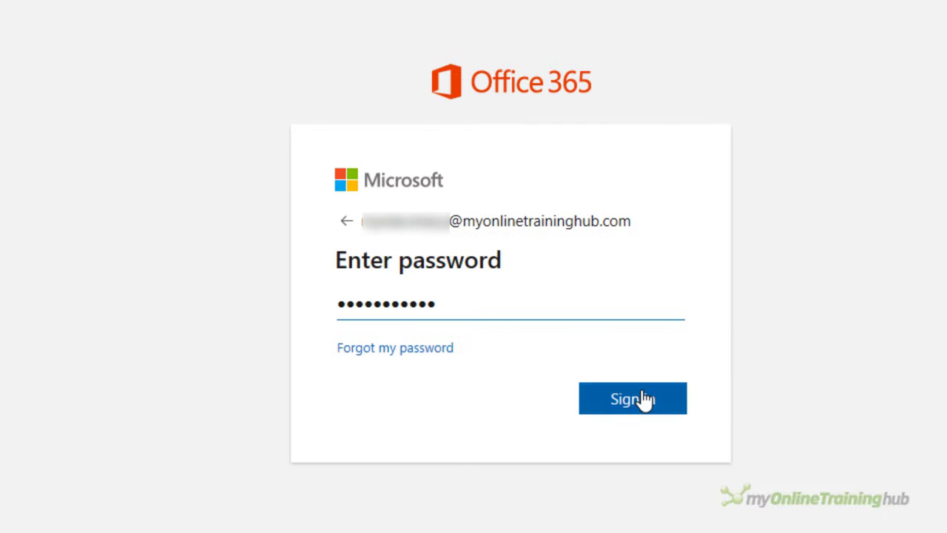
{"action": "left_click", "coordinate": [644, 400]}
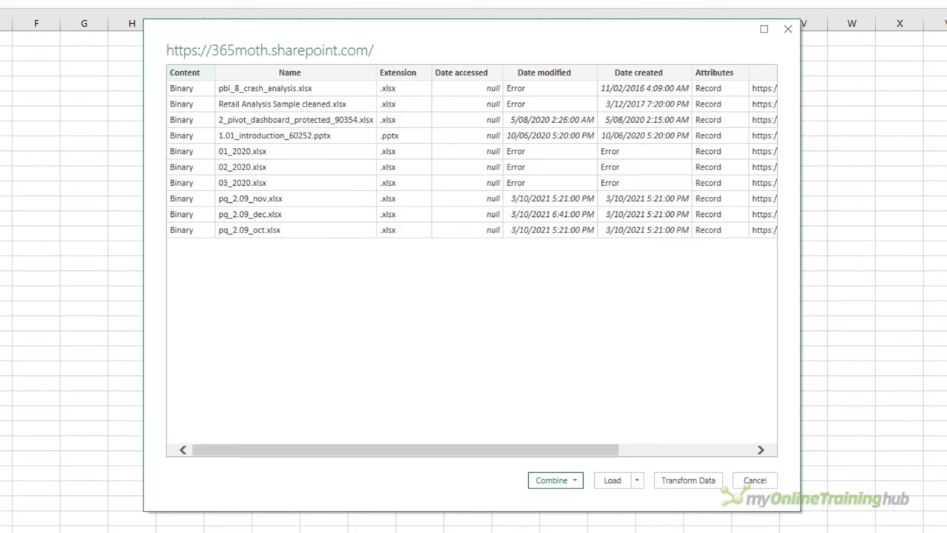
- Load the site's file list into the Power Query Editor and move Folder Path beside Name
{"action": "left_click", "coordinate": [673, 480]}
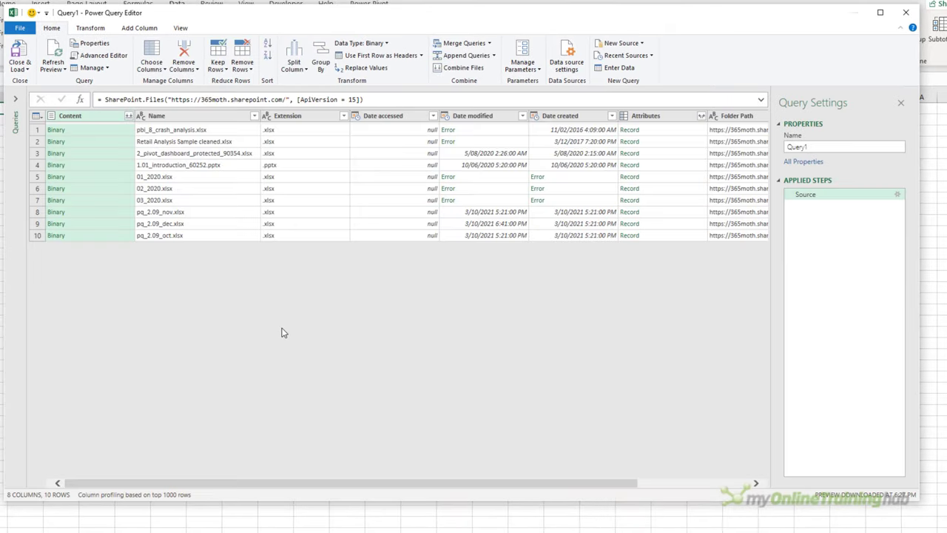
{"action": "left_click", "coordinate": [733, 140]}
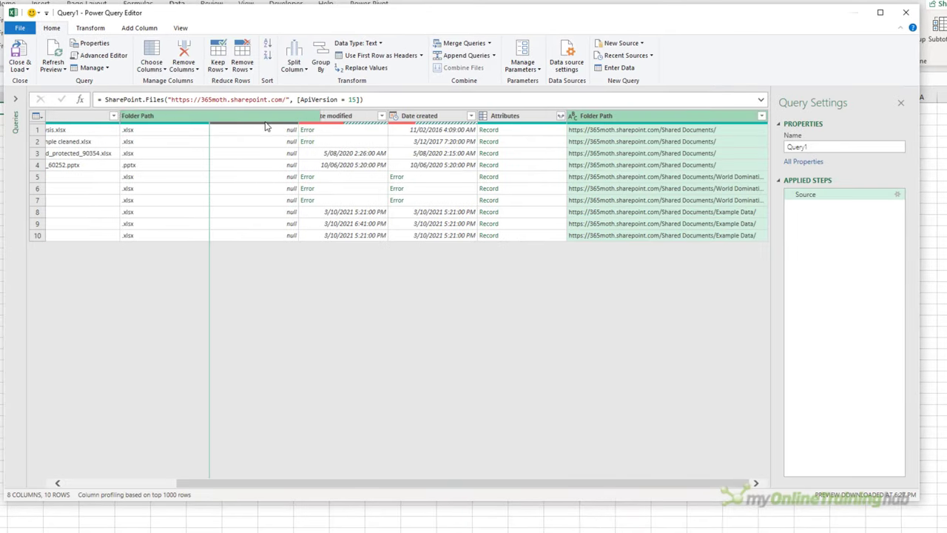
{"action": "left_click_drag", "start_coordinate": [74, 129], "coordinate": [74, 132]}
{"action": "left_click_drag", "start_coordinate": [215, 486], "coordinate": [82, 481]}
- Widen Folder Path, preview row 8's full path, and drill into pq_2.09_nov.xlsx
{"action": "left_click_drag", "start_coordinate": [459, 115], "coordinate": [567, 116]}
{"action": "left_click", "coordinate": [356, 212]}
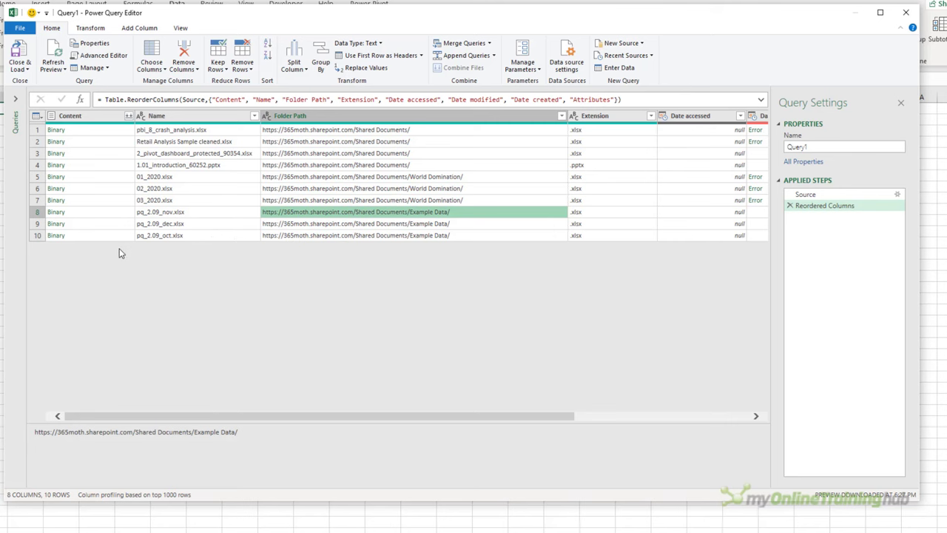
{"action": "left_click", "coordinate": [56, 212]}
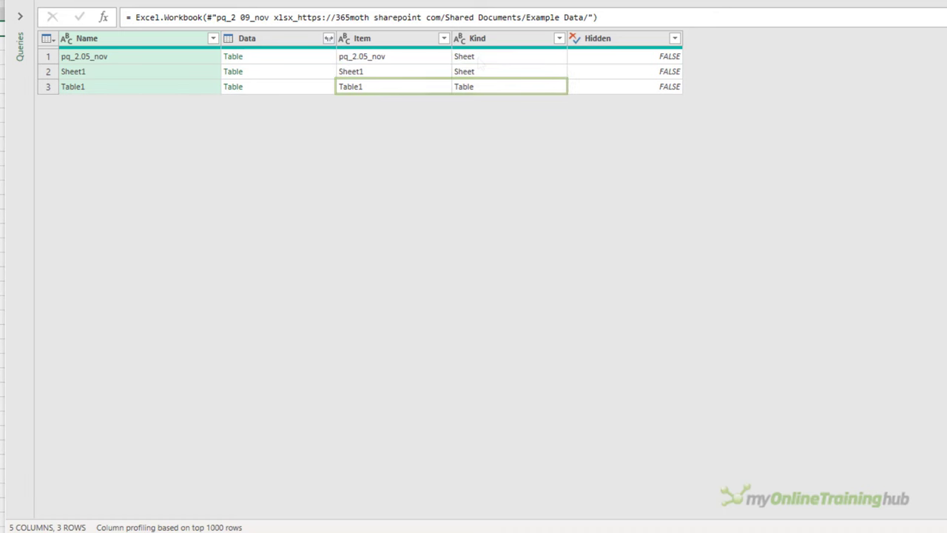
- Compare previews of the pq_2.05_nov sheet, Sheet1 and Table1, then drill into Table1
{"action": "left_click", "coordinate": [277, 60]}
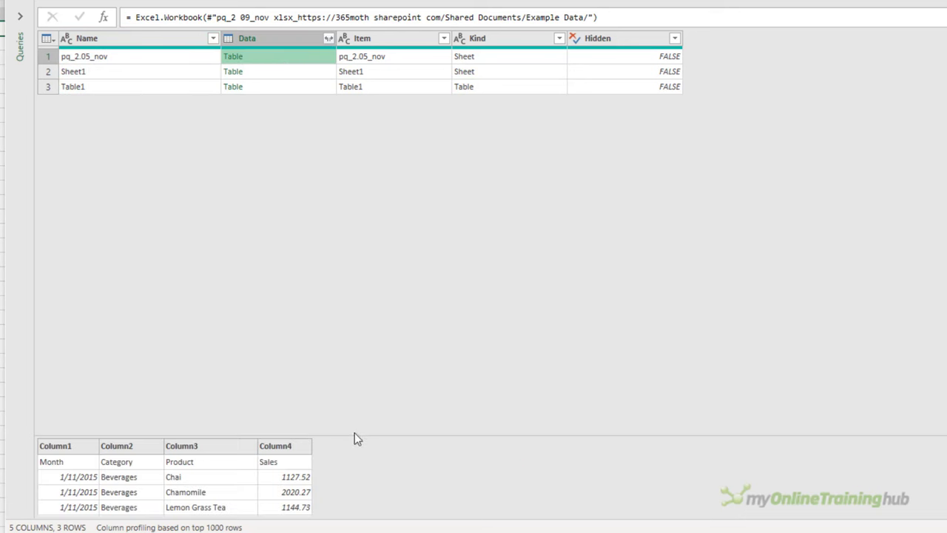
{"action": "left_click_drag", "start_coordinate": [354, 435], "coordinate": [338, 323]}
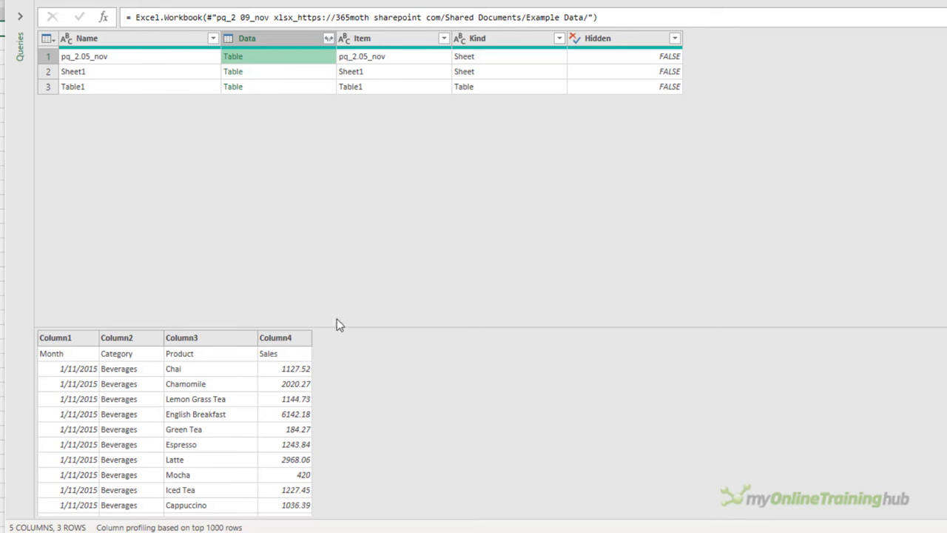
{"action": "left_click", "coordinate": [281, 78]}
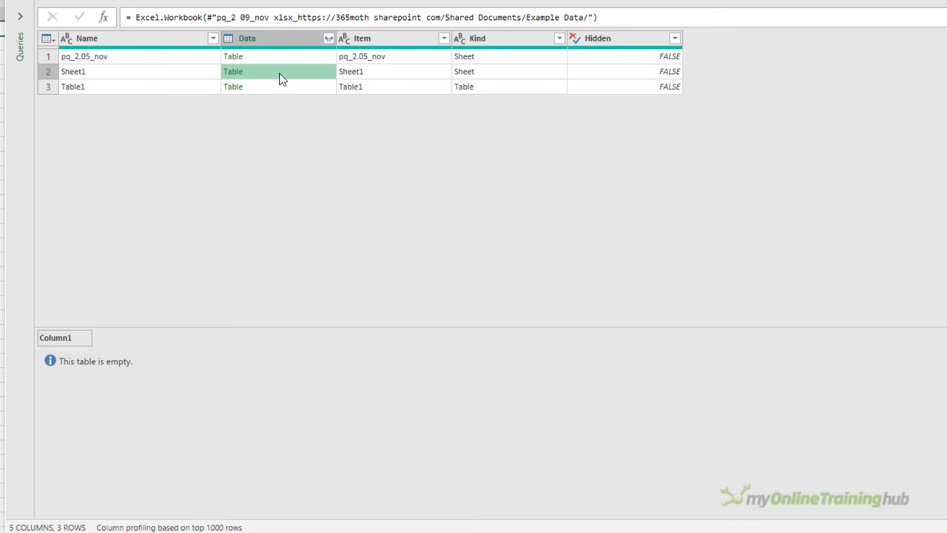
{"action": "left_click", "coordinate": [278, 92]}
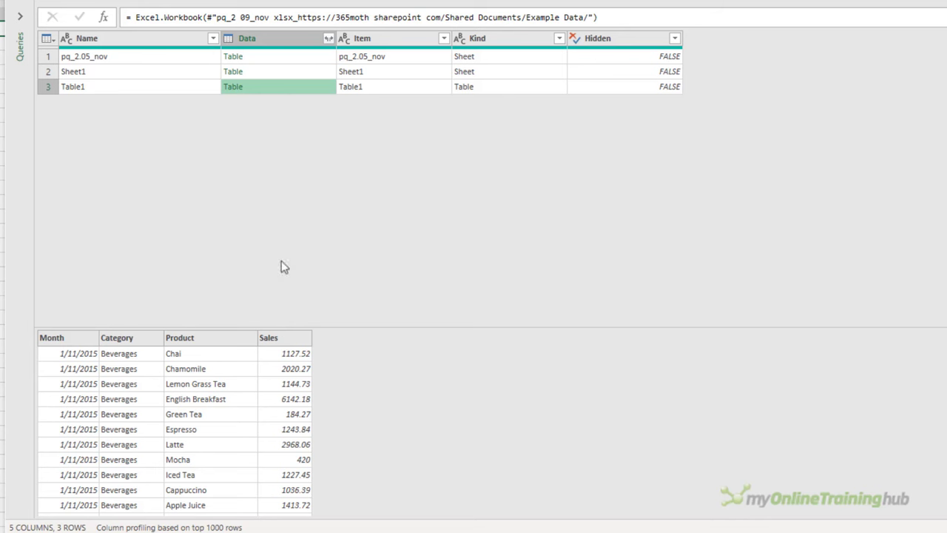
{"action": "left_click", "coordinate": [281, 59]}
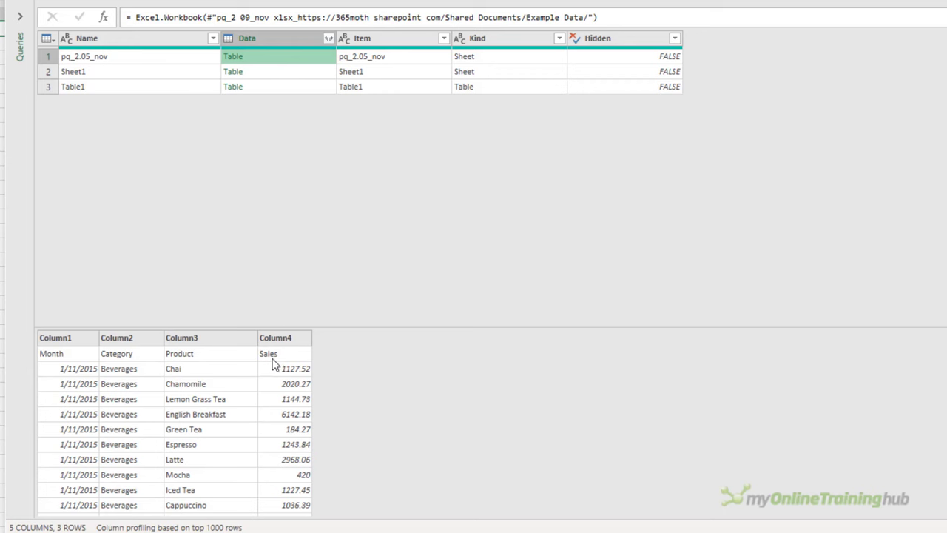
{"action": "left_click", "coordinate": [256, 91]}
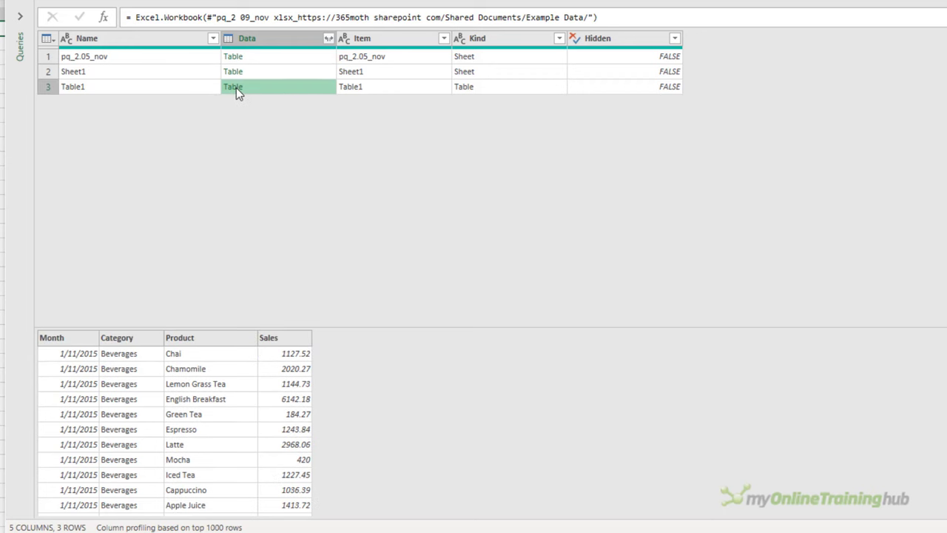
{"action": "left_click", "coordinate": [235, 88]}
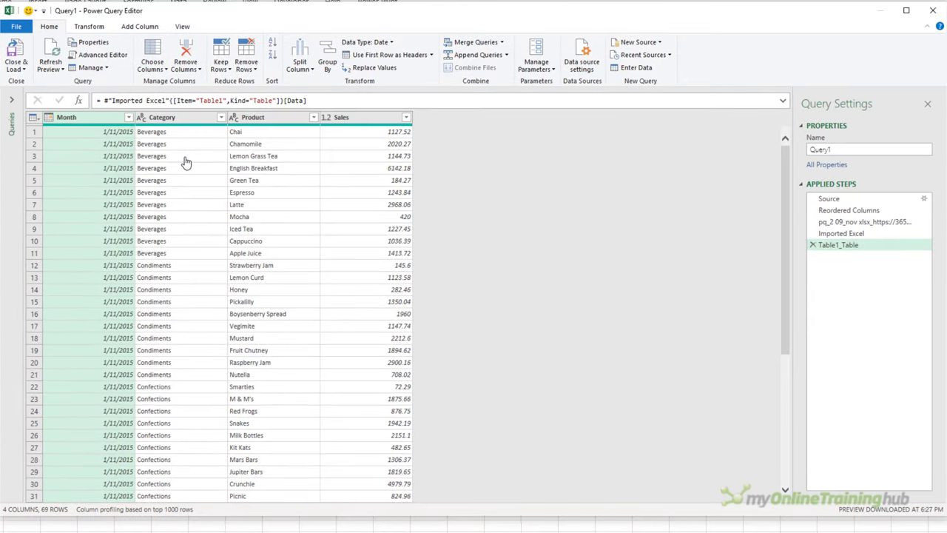
- Remove the steps back to Reordered Columns and filter Folder Path to rows containing Example Data
{"action": "left_click", "coordinate": [813, 245]}
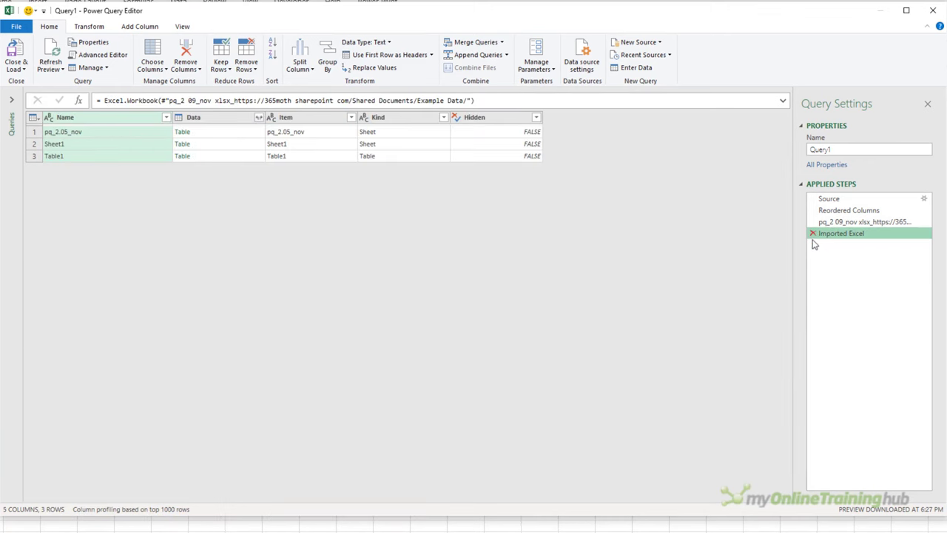
{"action": "left_click", "coordinate": [812, 233]}
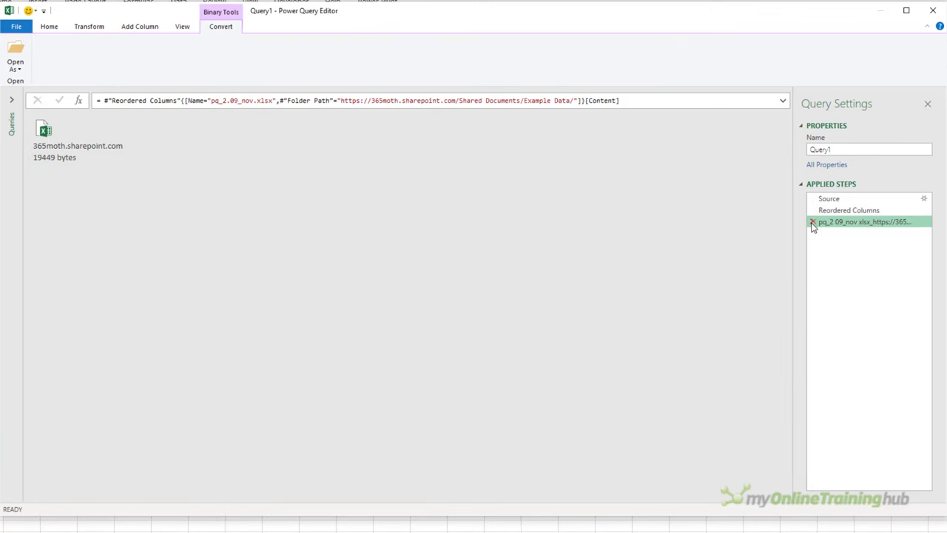
{"action": "left_click", "coordinate": [812, 223]}
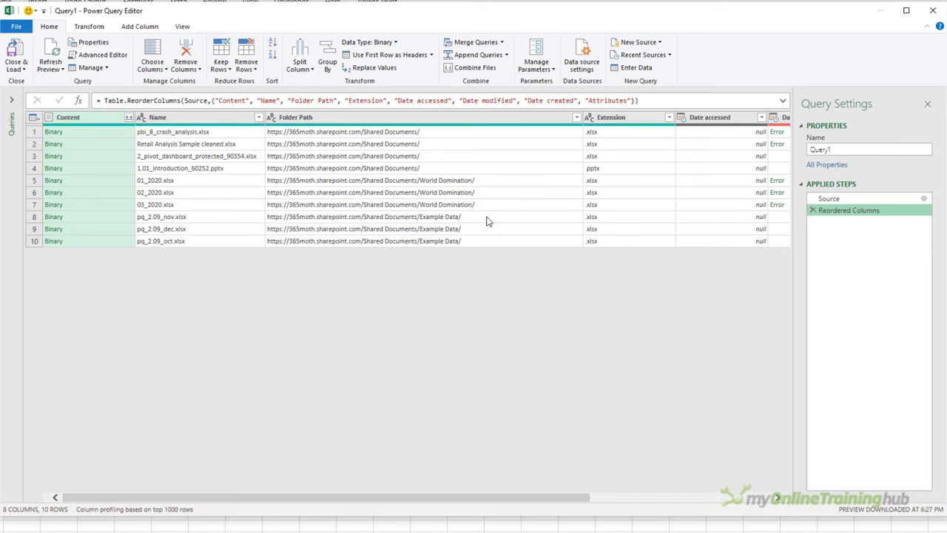
{"action": "right_click", "coordinate": [487, 219]}
{"action": "mouse_move", "coordinate": [543, 241]}
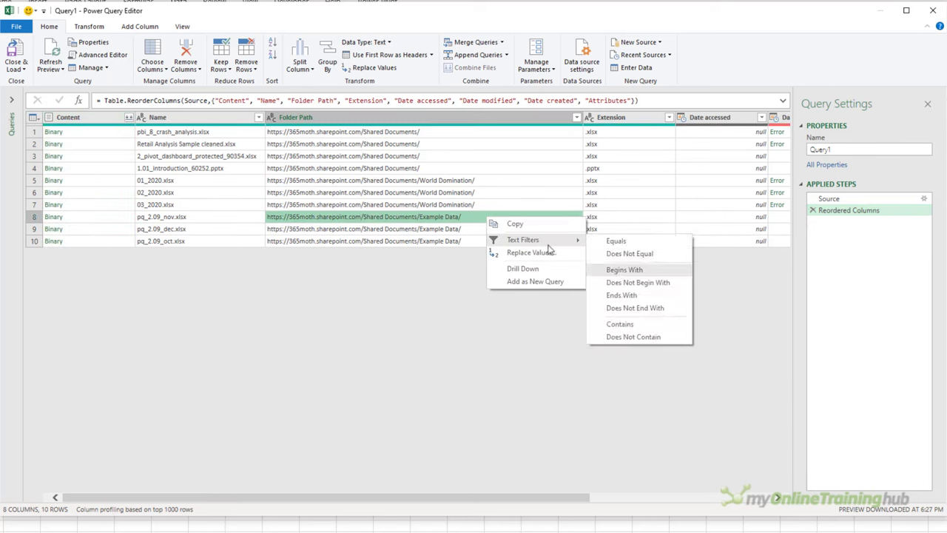
{"action": "left_click", "coordinate": [641, 326]}
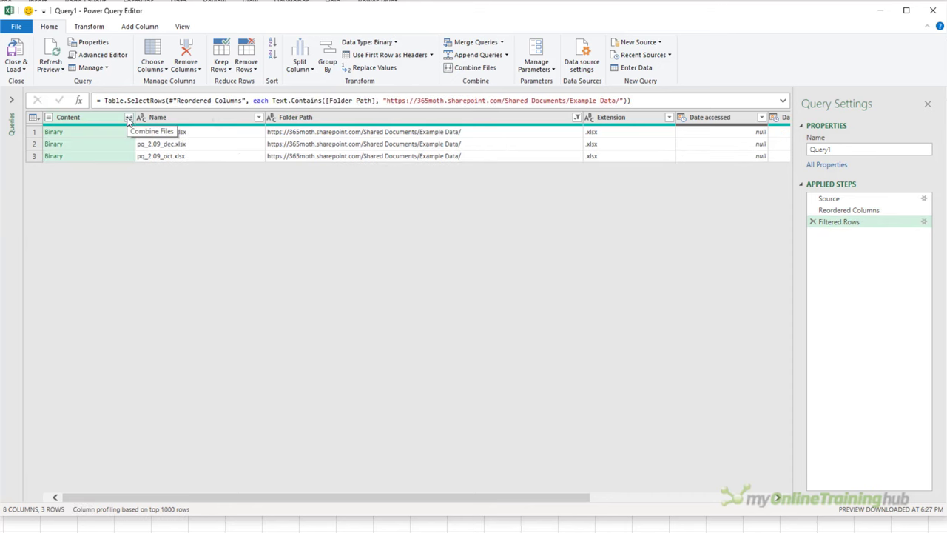
- Combine the three Example Data files' Content using Table1 as the object to extract
{"action": "left_click", "coordinate": [129, 119]}
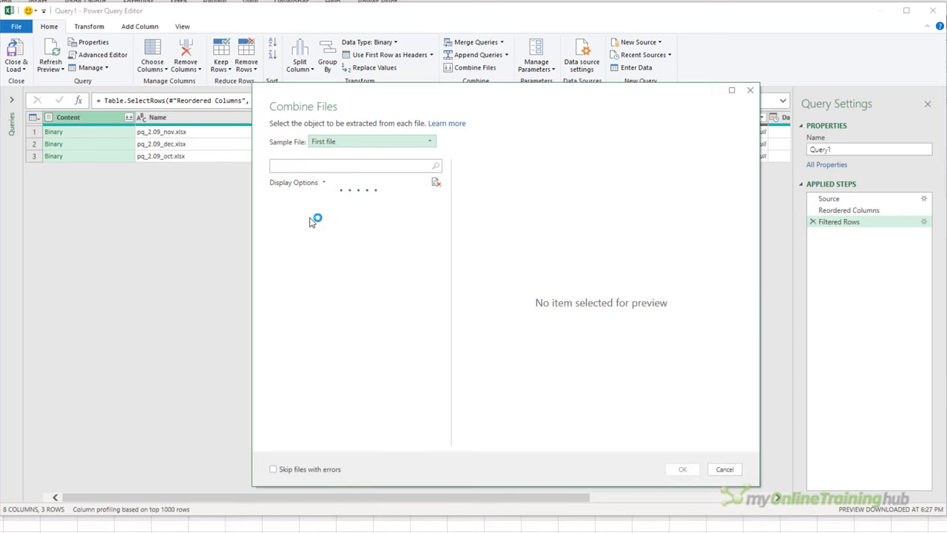
{"action": "left_click", "coordinate": [308, 215]}
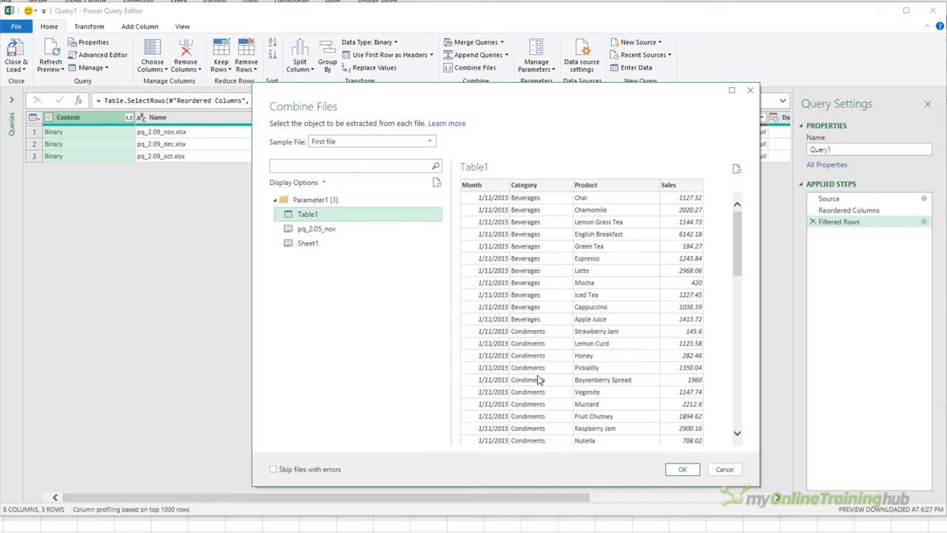
{"action": "left_click", "coordinate": [677, 469]}
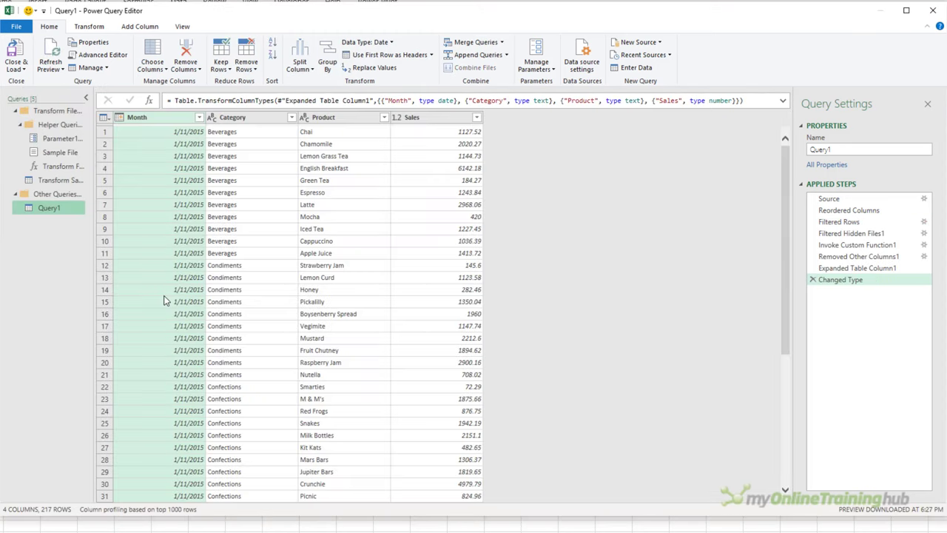
{"action": "left_click", "coordinate": [199, 117]}
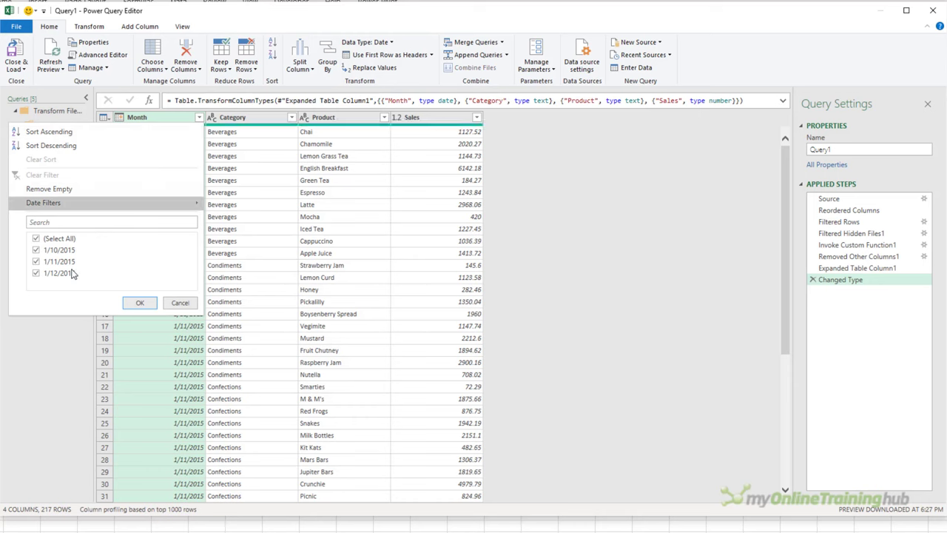
{"action": "left_click", "coordinate": [179, 305]}
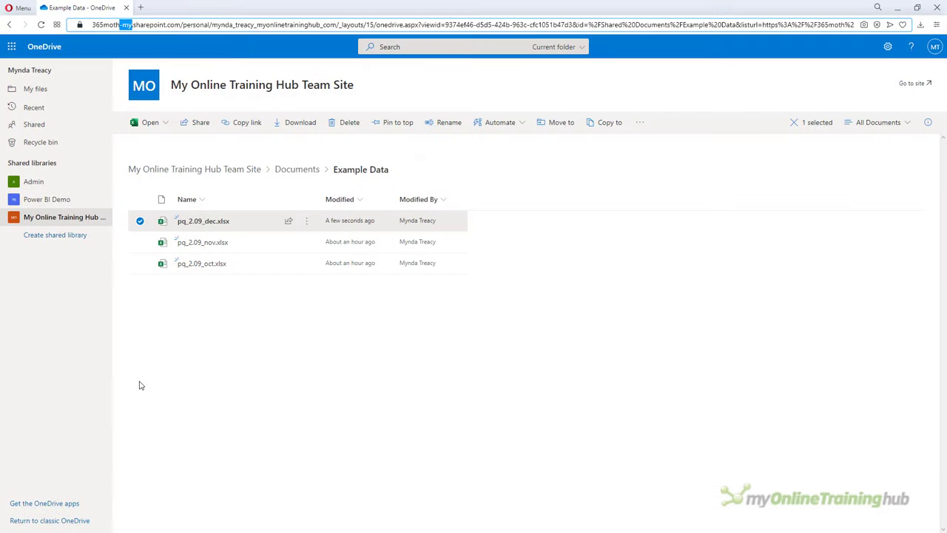
- Return to the Documents library, start sharing Example Data with a colleague, then close without sending
{"action": "right_click", "coordinate": [213, 222]}
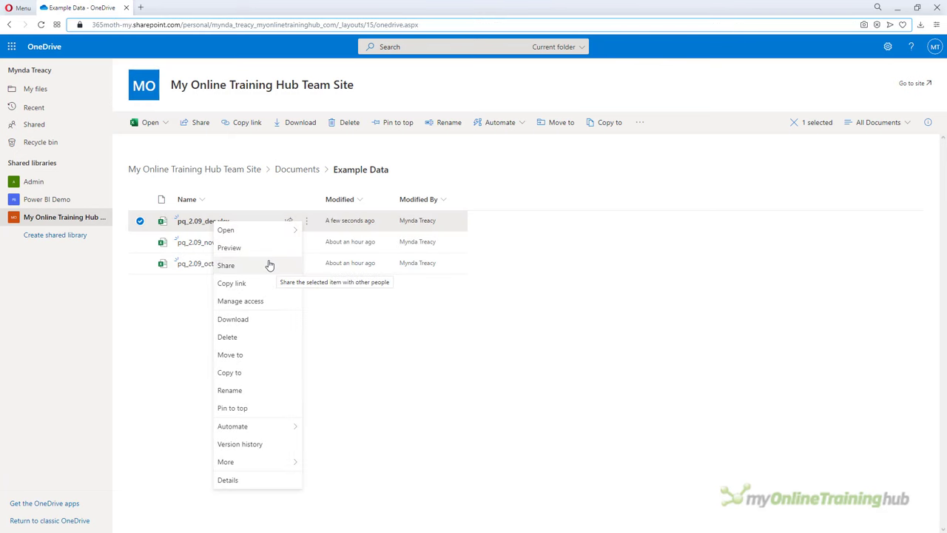
{"action": "left_click", "coordinate": [295, 170]}
{"action": "right_click", "coordinate": [204, 226]}
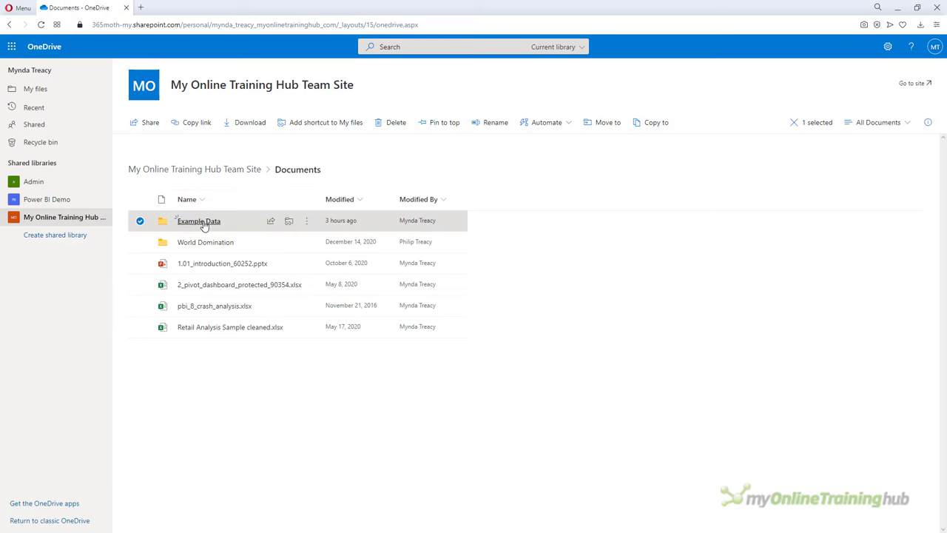
{"action": "left_click", "coordinate": [255, 236]}
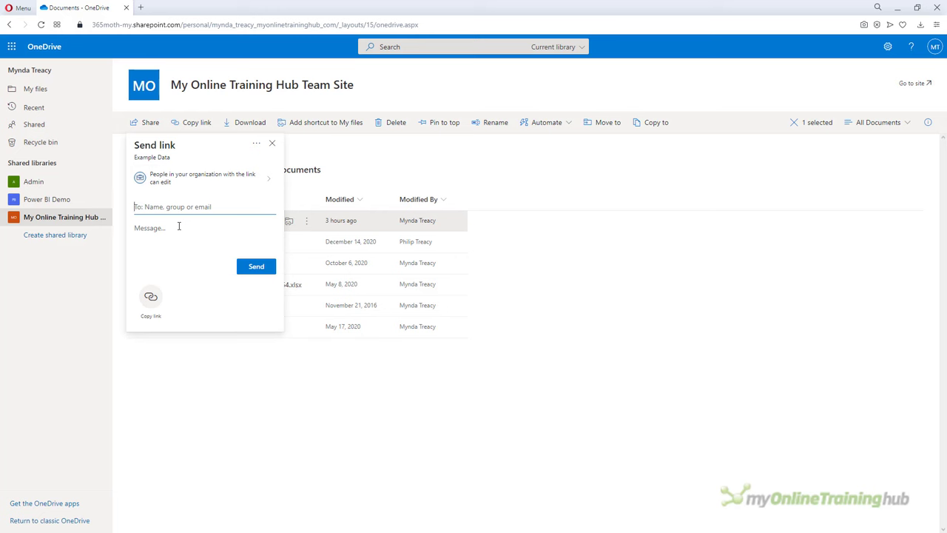
{"action": "type", "text": "phi"}
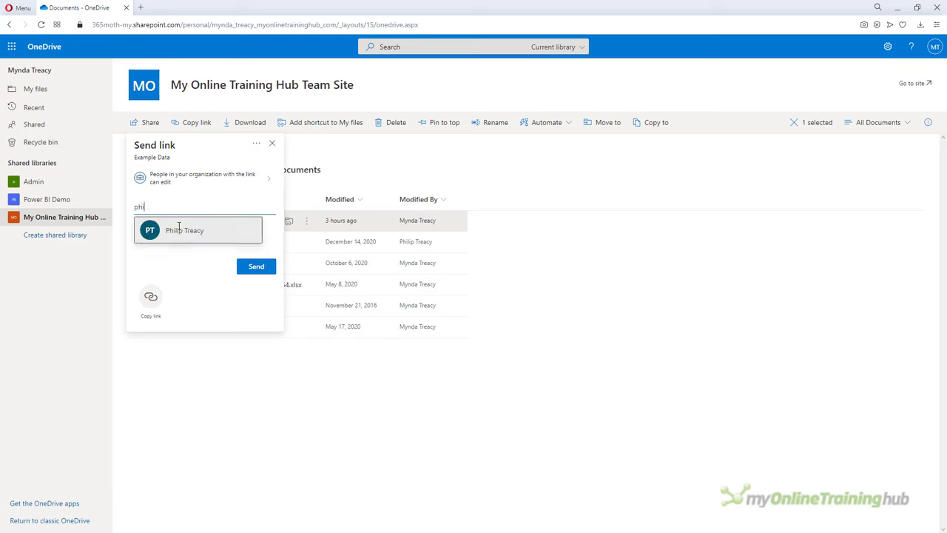
{"action": "left_click", "coordinate": [179, 226]}
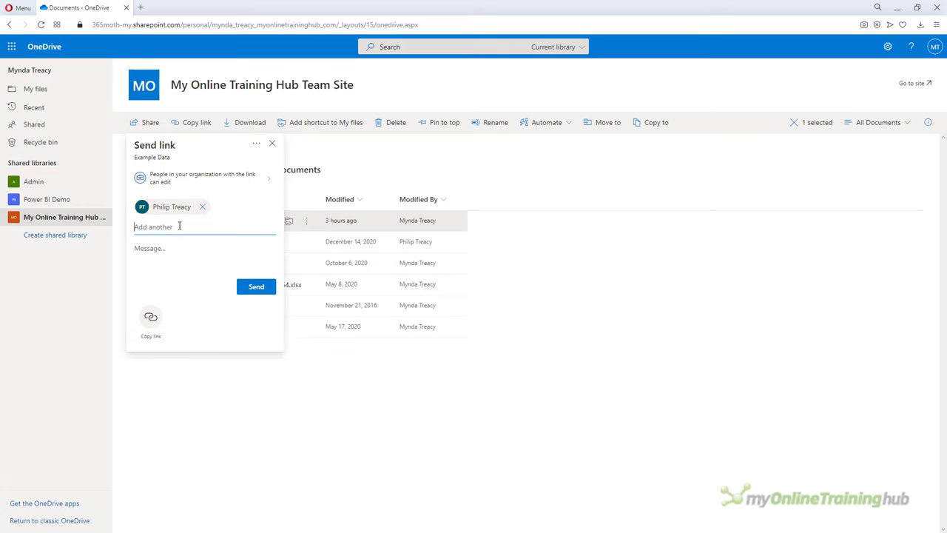
{"action": "left_click", "coordinate": [272, 144]}
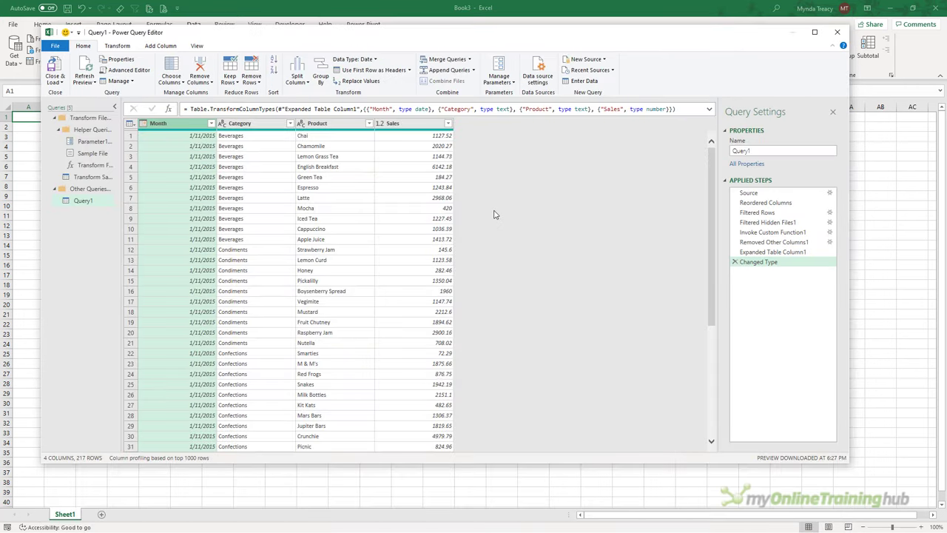
{"action": "left_click", "coordinate": [540, 80]}
{"action": "left_click", "coordinate": [358, 222]}
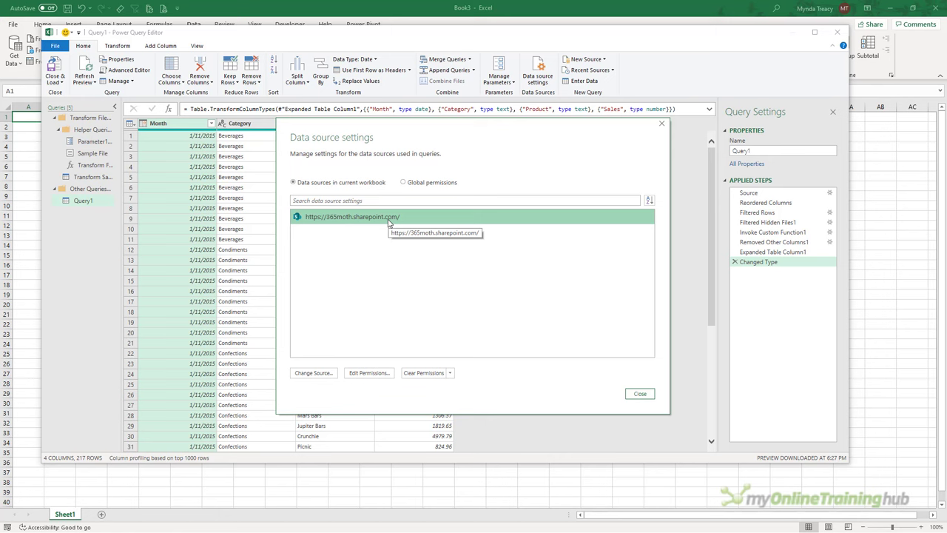
{"action": "left_click", "coordinate": [378, 376]}
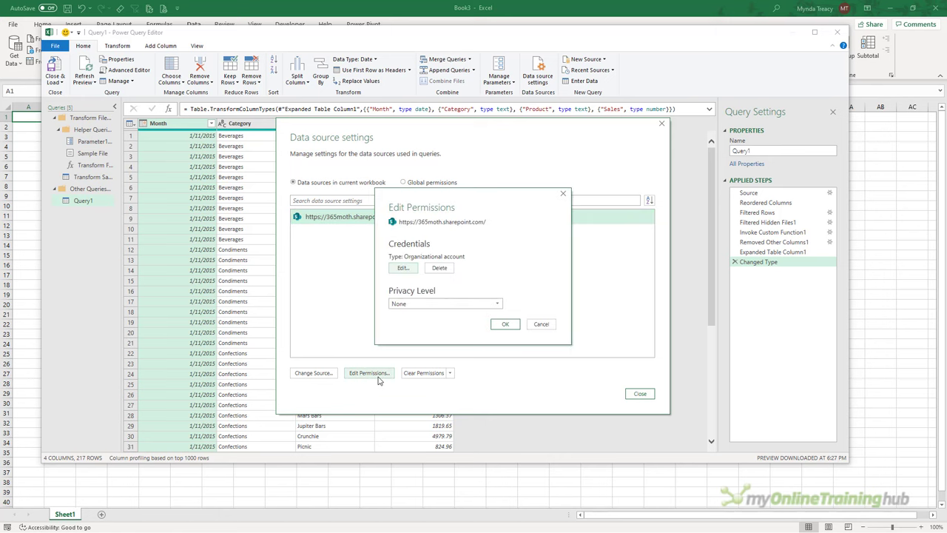
{"action": "left_click", "coordinate": [429, 308]}
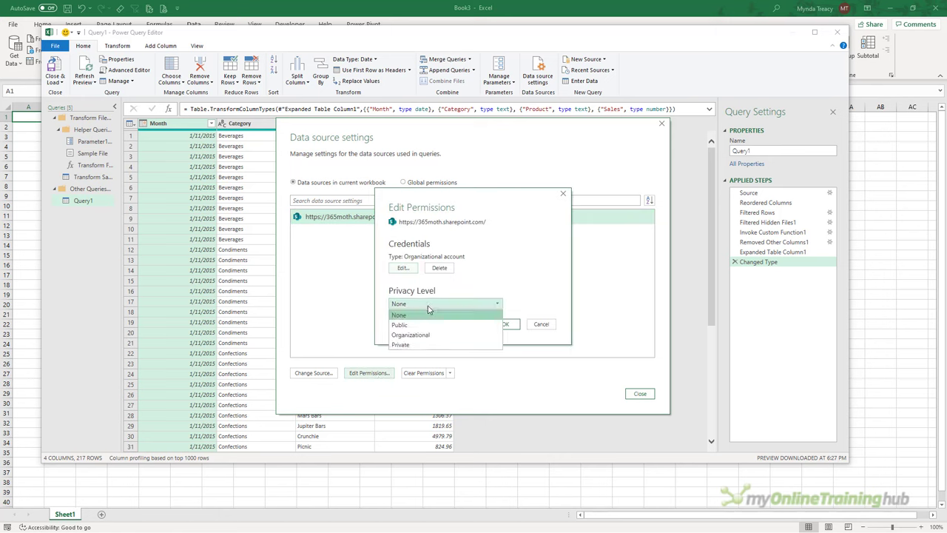
{"action": "left_click", "coordinate": [428, 309]}
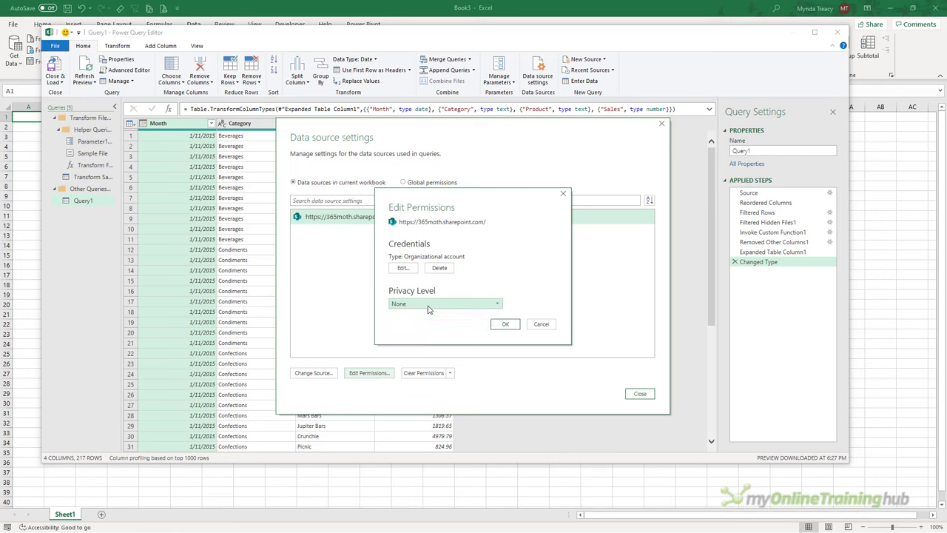
{"action": "left_click", "coordinate": [403, 271]}
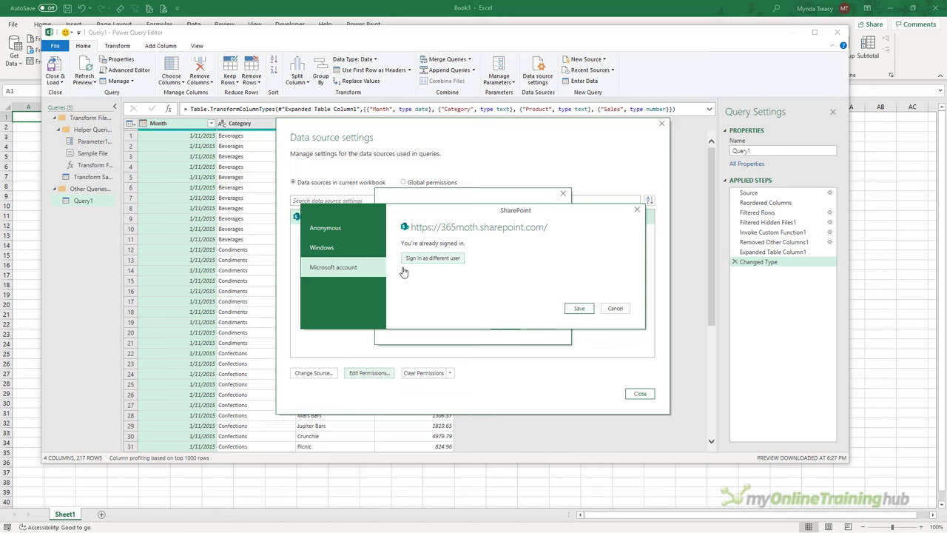
{"action": "left_click", "coordinate": [432, 259]}
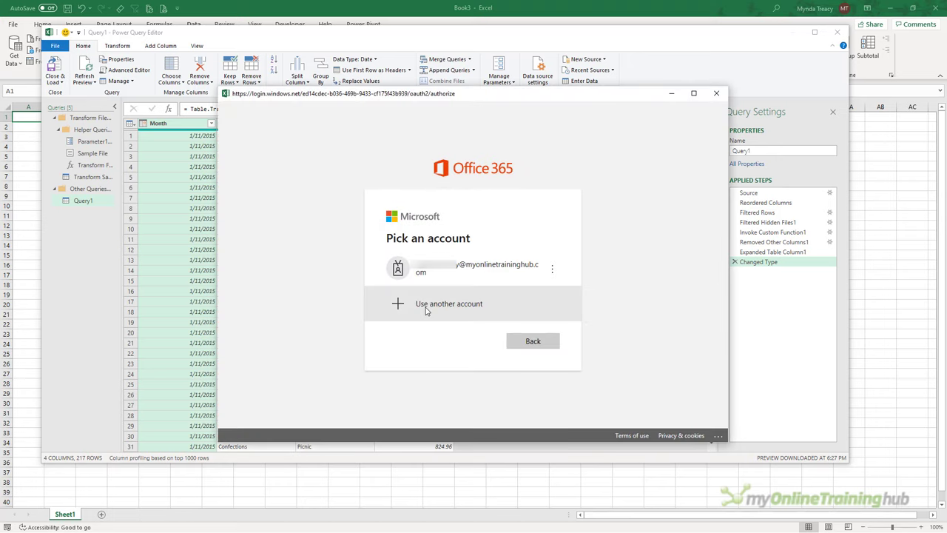
{"action": "left_click", "coordinate": [425, 310]}
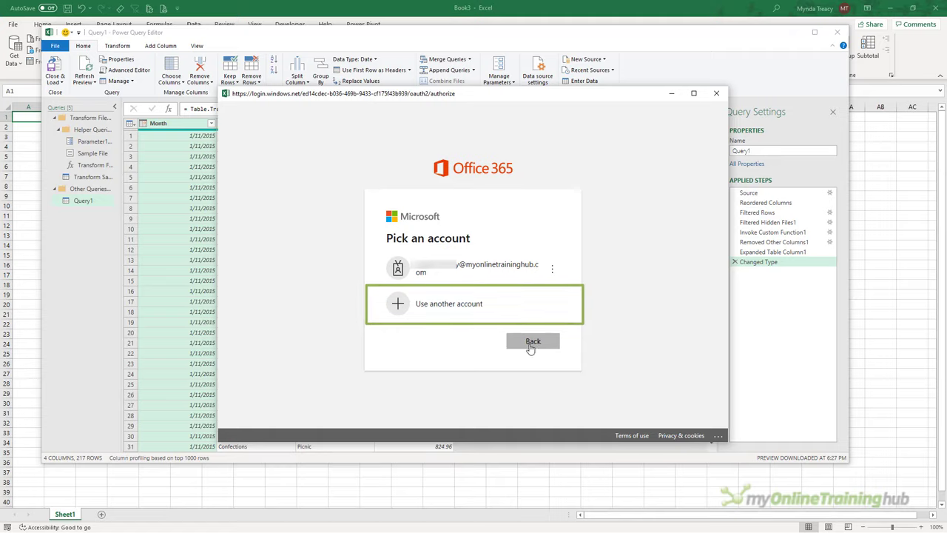
{"action": "left_click", "coordinate": [531, 347]}
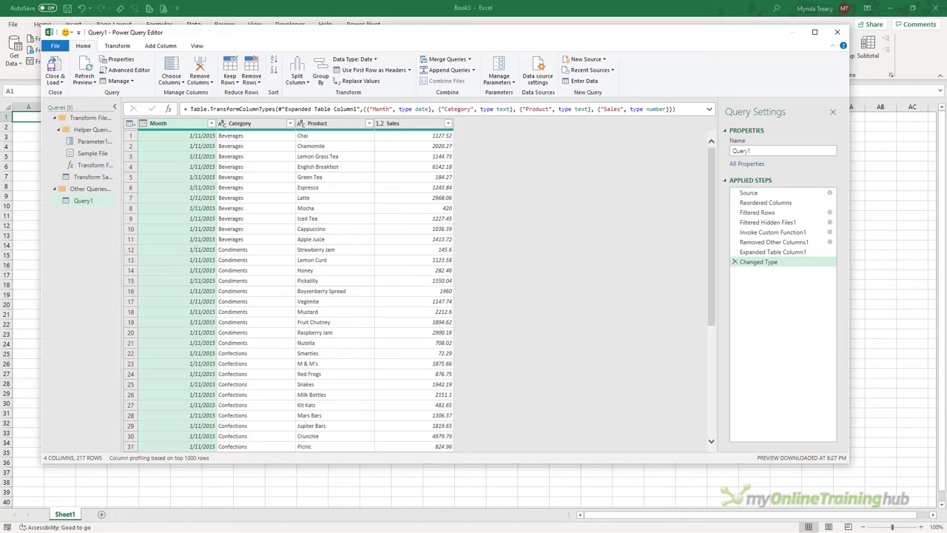